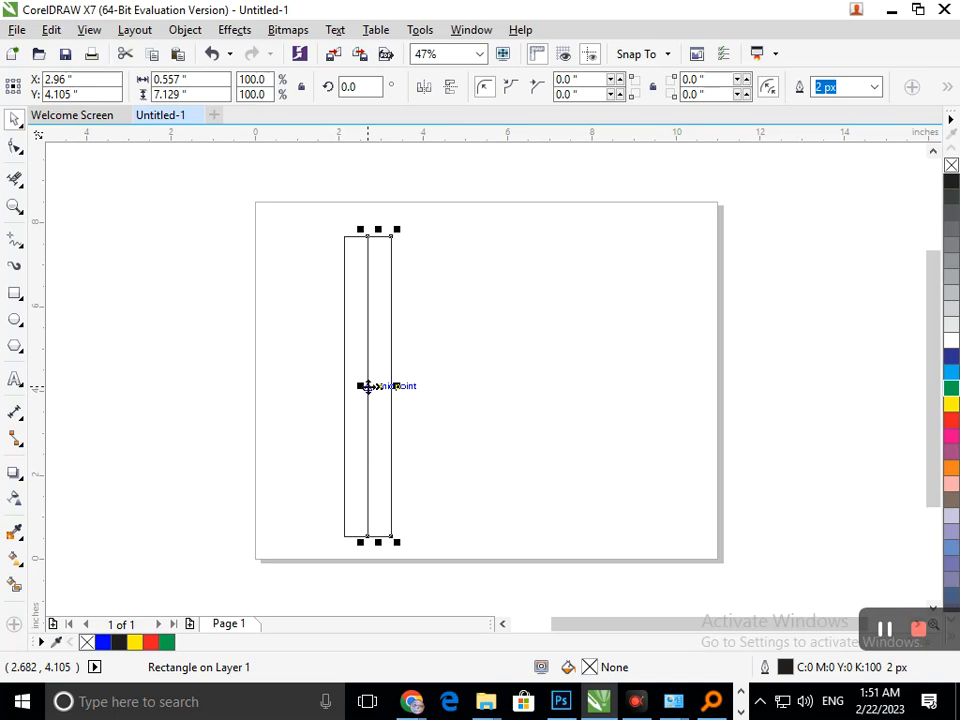
Extend the rectangles into a row of five adjacent vertical strips and narrow the whole set horizontally to 90%.
{"action": "left_click", "coordinate": [509, 377]}
{"action": "left_click_drag", "start_coordinate": [301, 205], "coordinate": [574, 596]}
{"action": "left_click", "coordinate": [467, 388]}
{"action": "left_click", "coordinate": [460, 388]}
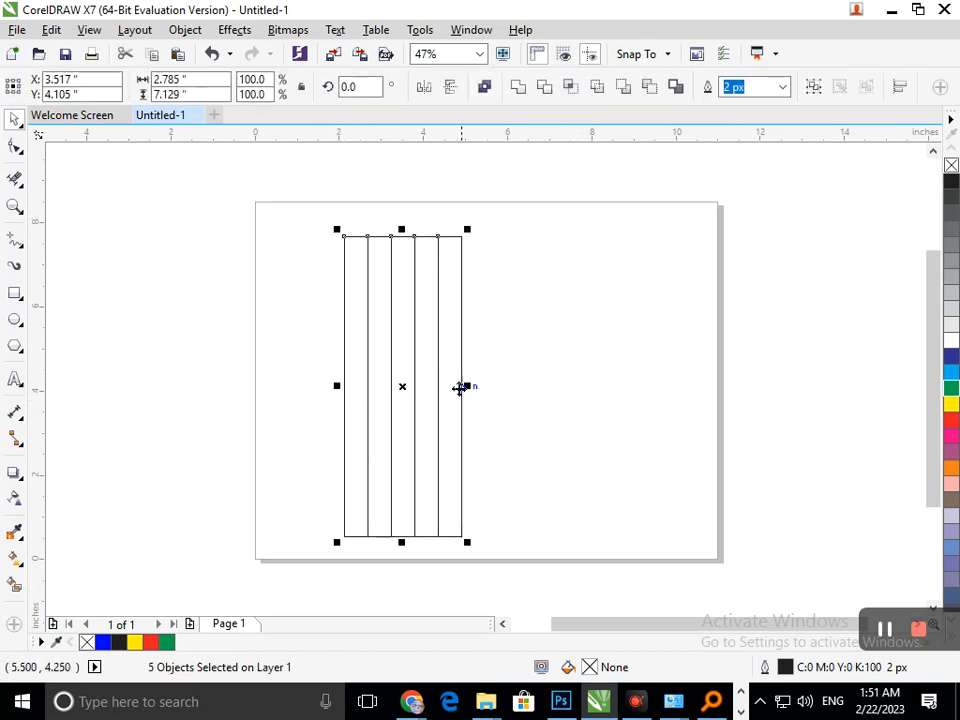
{"action": "left_click_drag", "start_coordinate": [464, 386], "coordinate": [452, 386]}
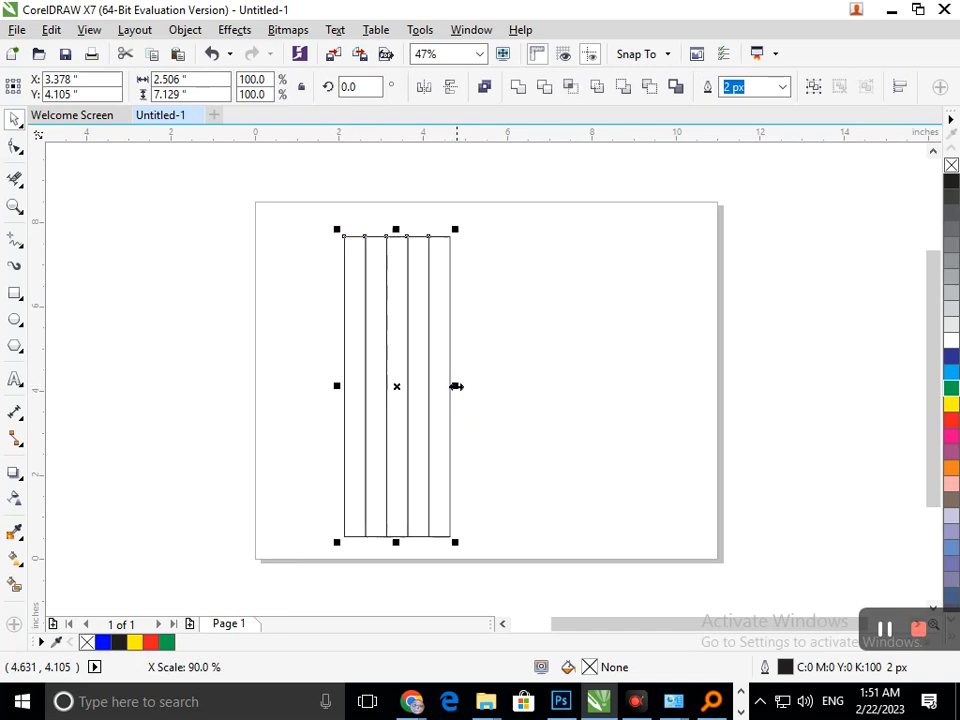
Select all five vertical strips and create a copy of them rotated 60 degrees.
{"action": "left_click", "coordinate": [514, 433]}
{"action": "left_click_drag", "start_coordinate": [298, 197], "coordinate": [544, 579]}
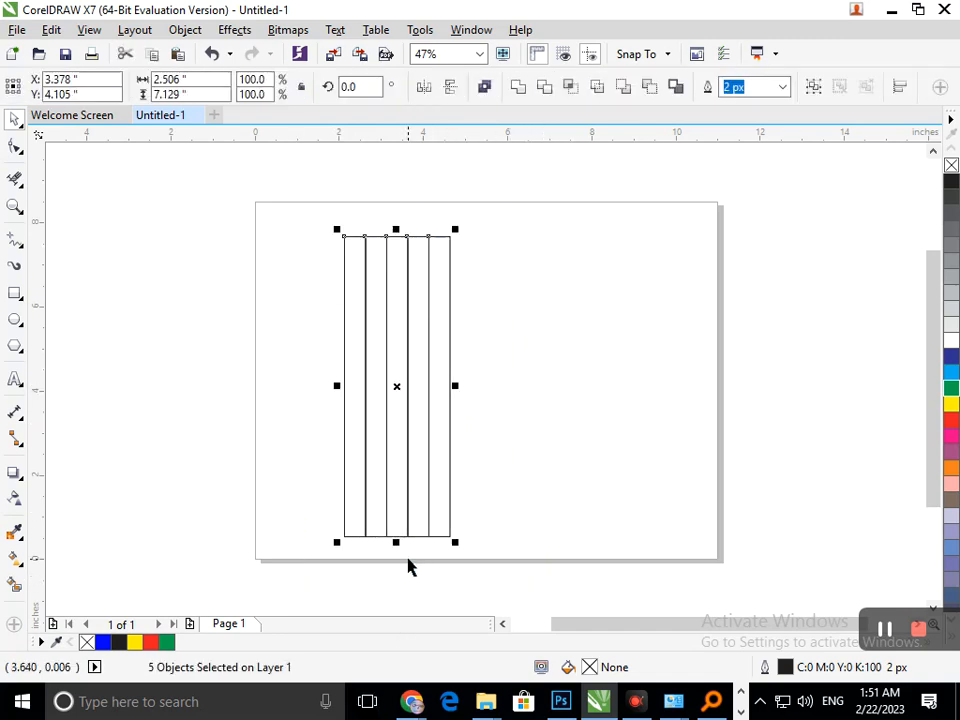
{"action": "double_click", "coordinate": [370, 86]}
{"action": "type", "text": "60"}
{"action": "key", "text": "Return"}
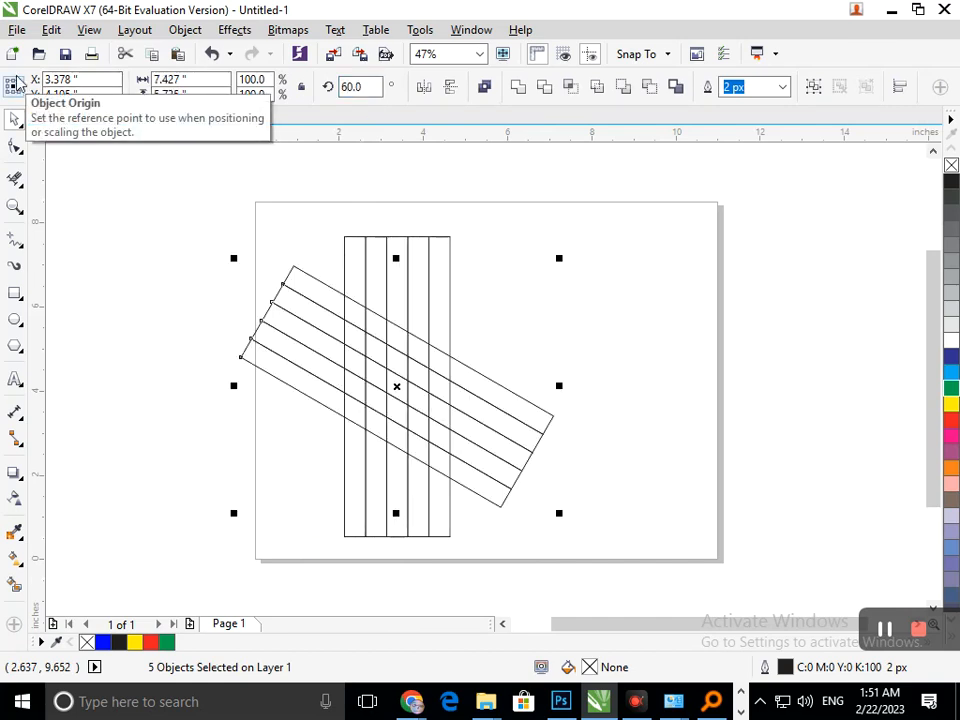
Create another copy of the five strips at a rotation of -60 degrees, forming a six-armed star arrangement.
{"action": "double_click", "coordinate": [368, 87]}
{"action": "type", "text": "-60"}
{"action": "key", "text": "Return"}
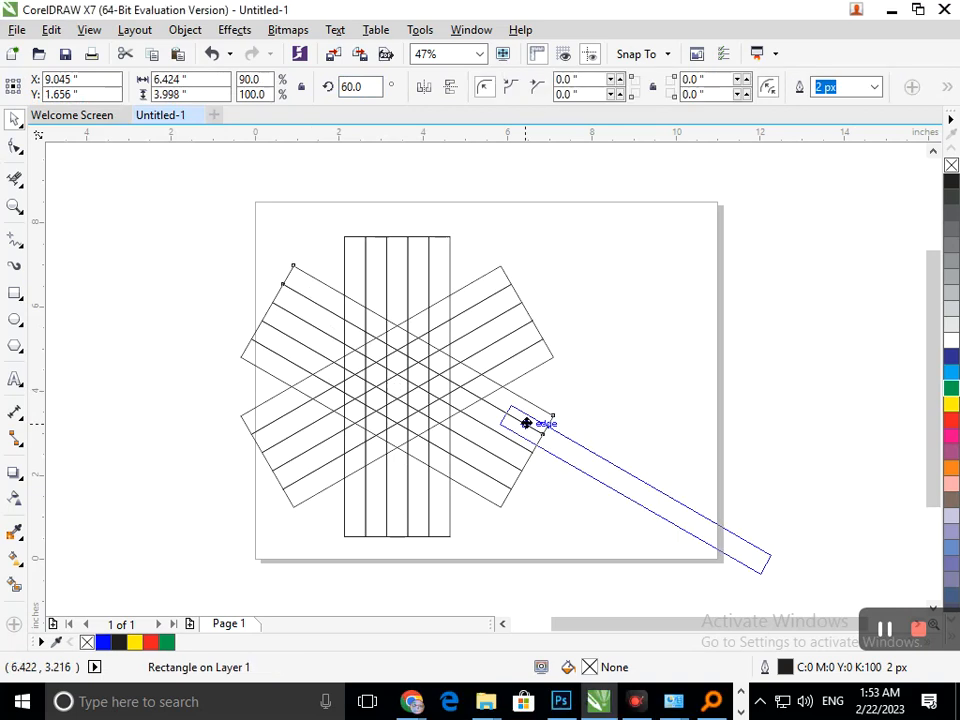
{"action": "left_click_drag", "start_coordinate": [525, 422], "coordinate": [376, 352]}
{"action": "key", "text": "ctrl+z"}
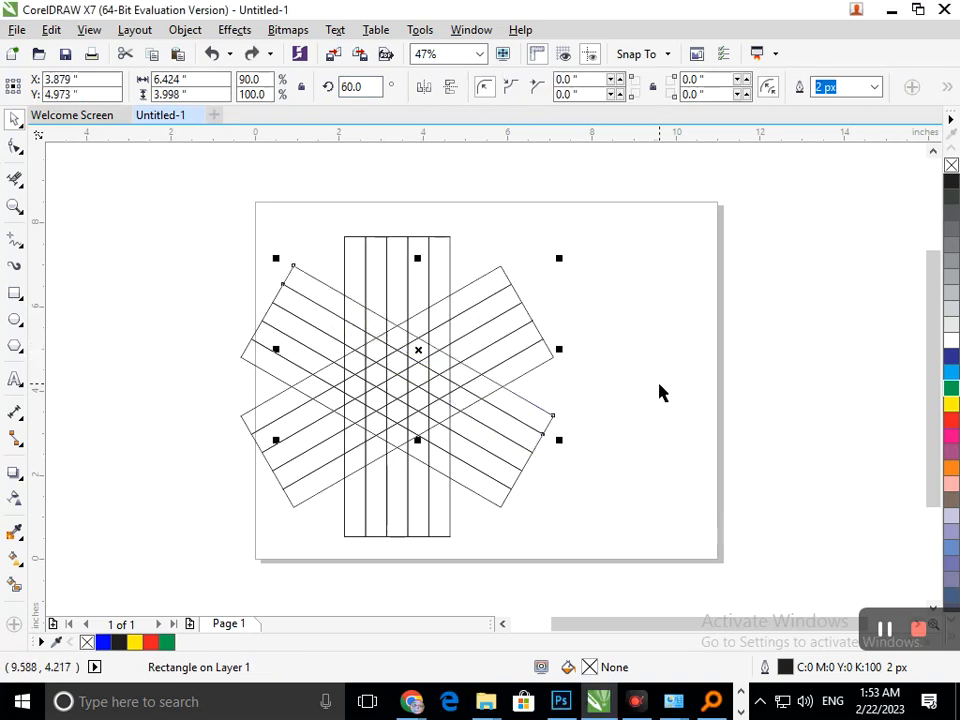
{"action": "left_click", "coordinate": [659, 382]}
Remove the line segments crossing the upper-right diagonal strip of the central hexagon with the Virtual Segment Delete tool.
{"action": "left_click_drag", "start_coordinate": [289, 287], "coordinate": [600, 461]}
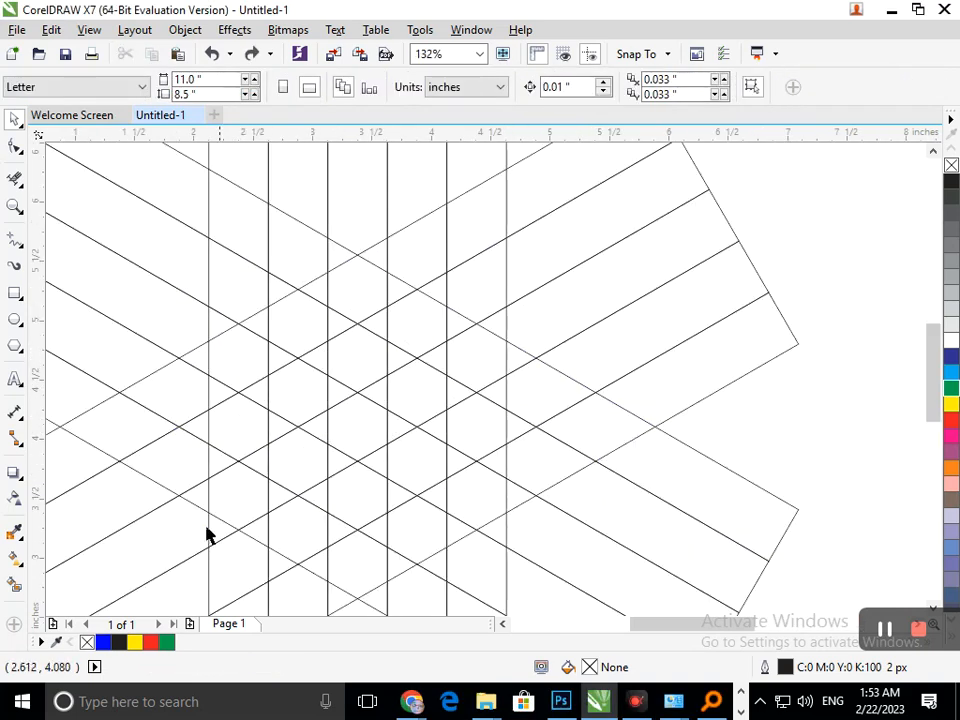
{"action": "left_click", "coordinate": [14, 179]}
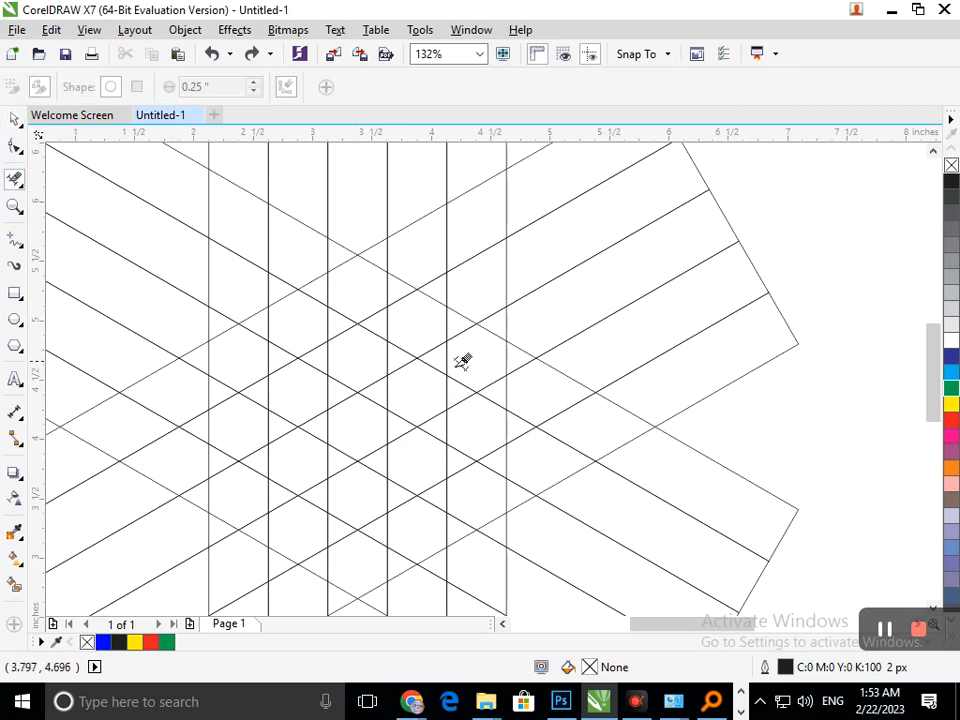
{"action": "left_click", "coordinate": [441, 325]}
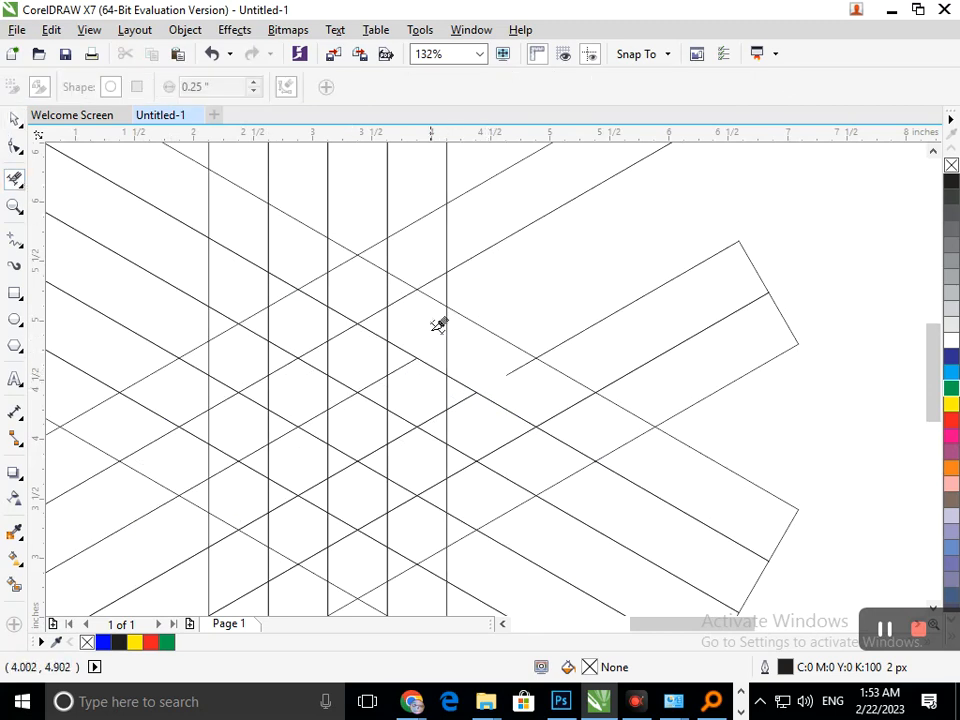
{"action": "key", "text": "ctrl+z"}
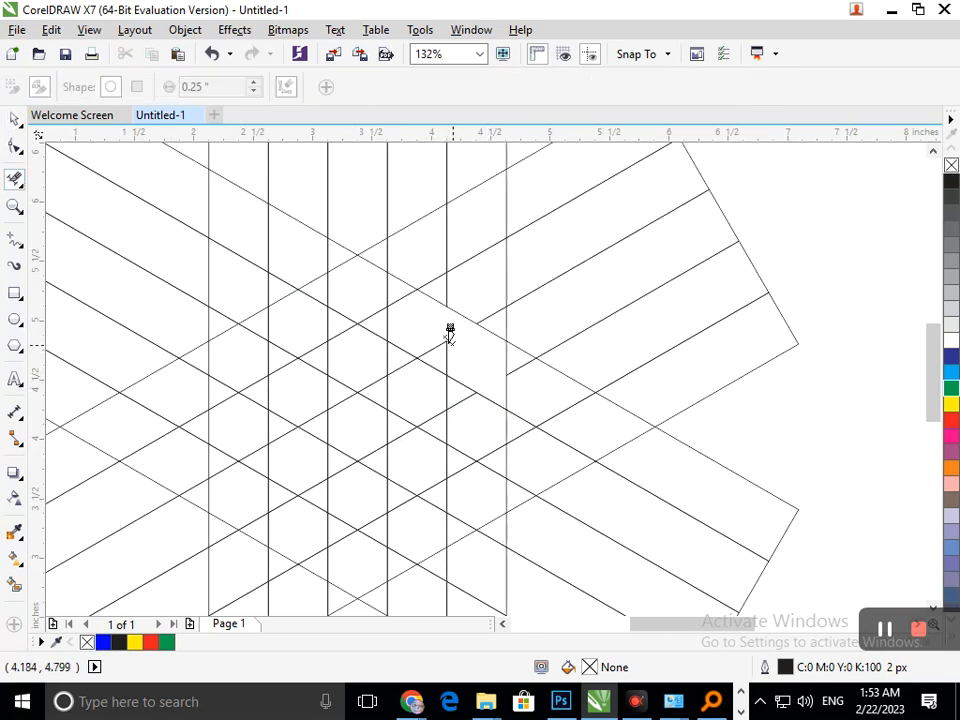
{"action": "left_click", "coordinate": [450, 340]}
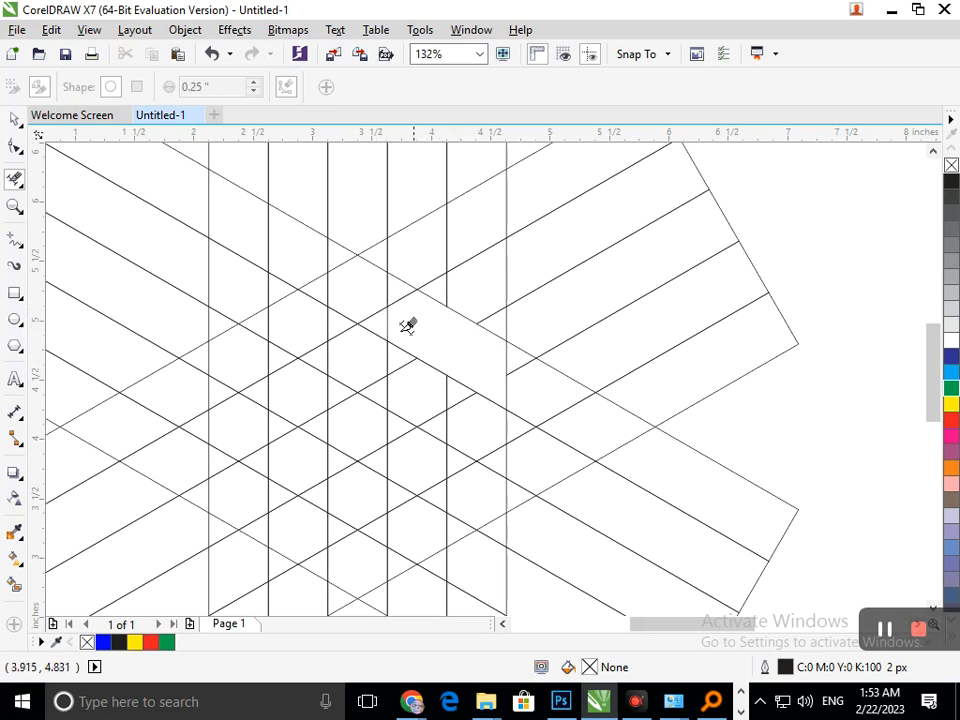
{"action": "left_click", "coordinate": [395, 315]}
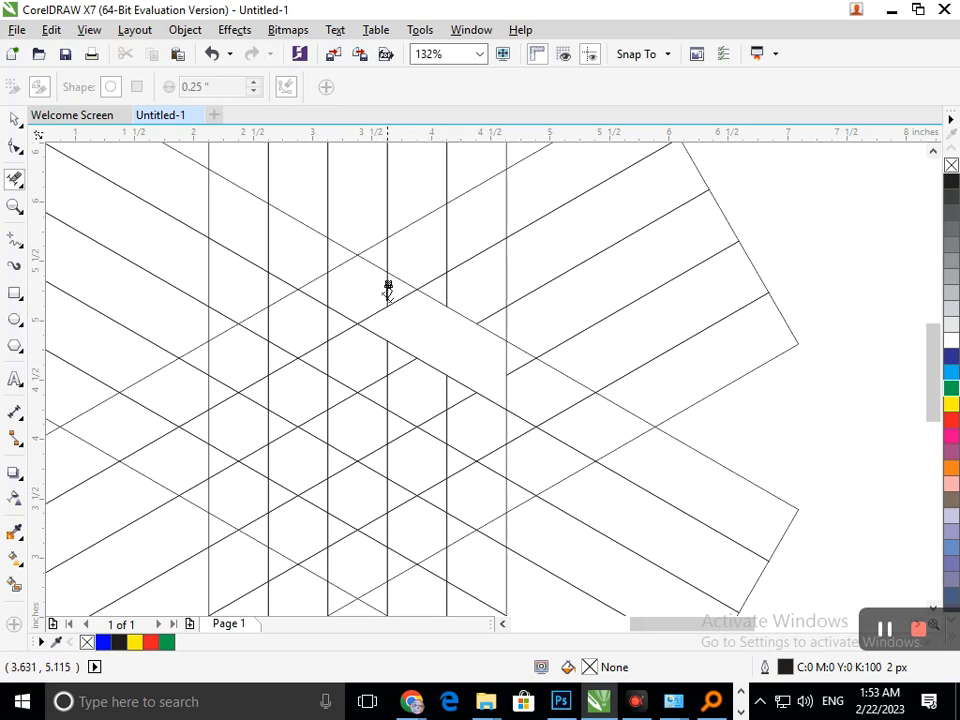
Delete the segments crossing the upper-left diagonal strip from the apex to the outer vertical edge, undoing wrong deletions.
{"action": "left_click", "coordinate": [385, 290]}
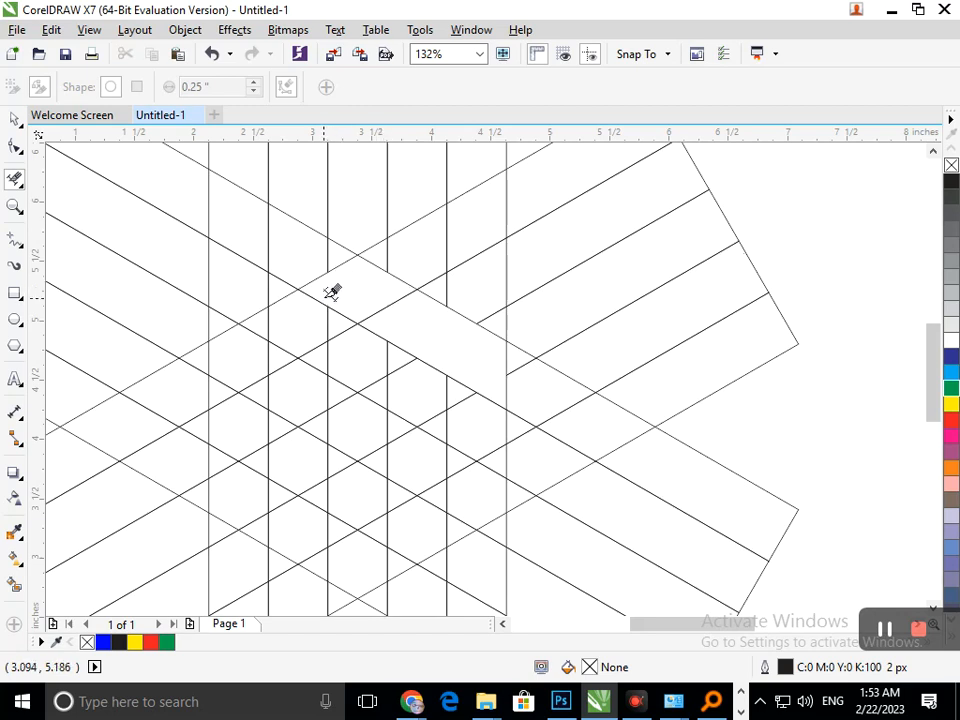
{"action": "key", "text": "ctrl+z"}
{"action": "left_click", "coordinate": [357, 310]}
{"action": "left_click", "coordinate": [326, 302]}
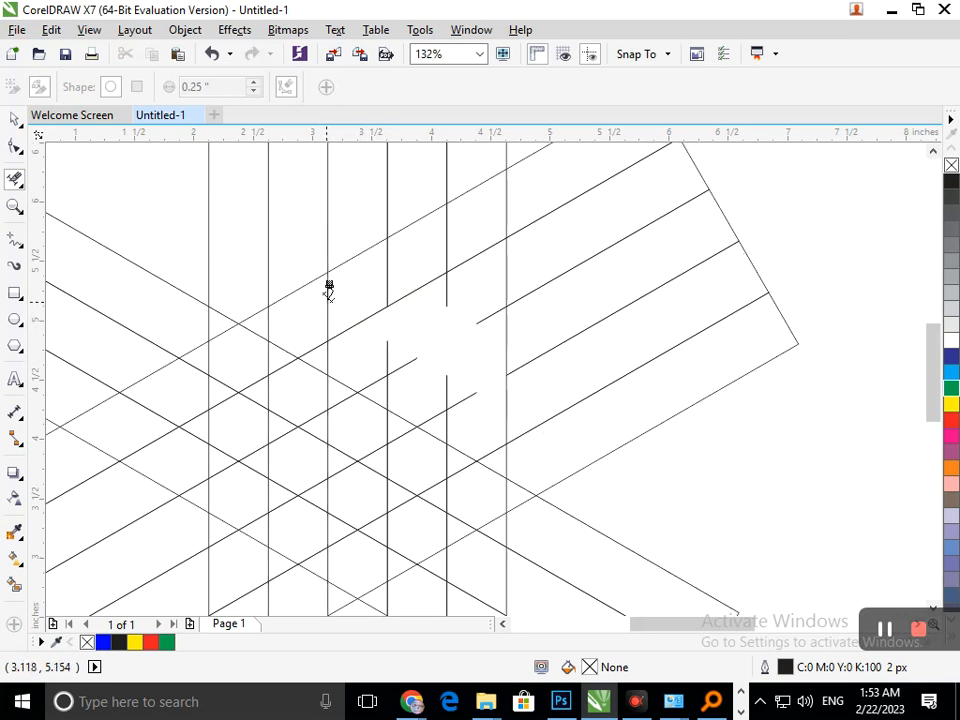
{"action": "key", "text": "ctrl+z"}
{"action": "left_click", "coordinate": [331, 299]}
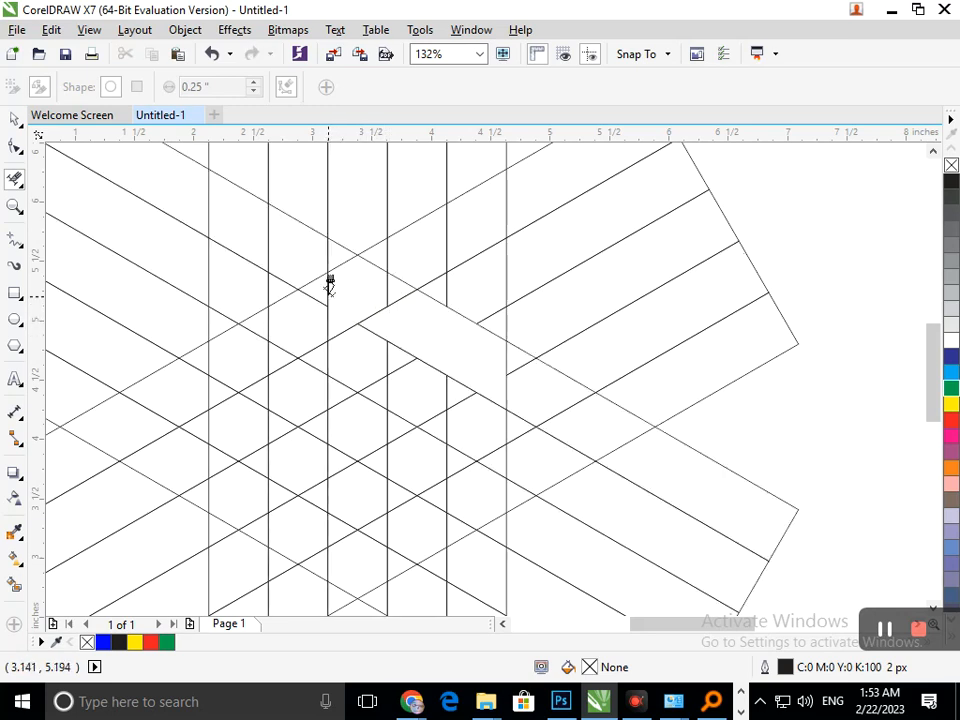
{"action": "left_click_drag", "start_coordinate": [320, 293], "coordinate": [342, 307]}
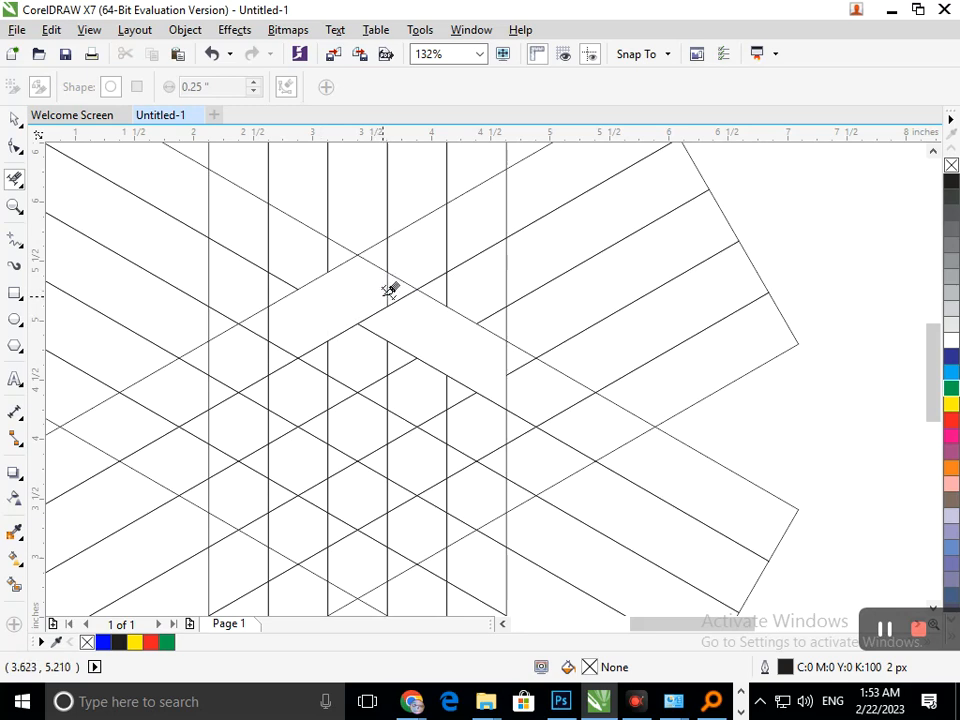
{"action": "left_click", "coordinate": [262, 342]}
{"action": "key", "text": "ctrl+z"}
{"action": "left_click", "coordinate": [272, 345]}
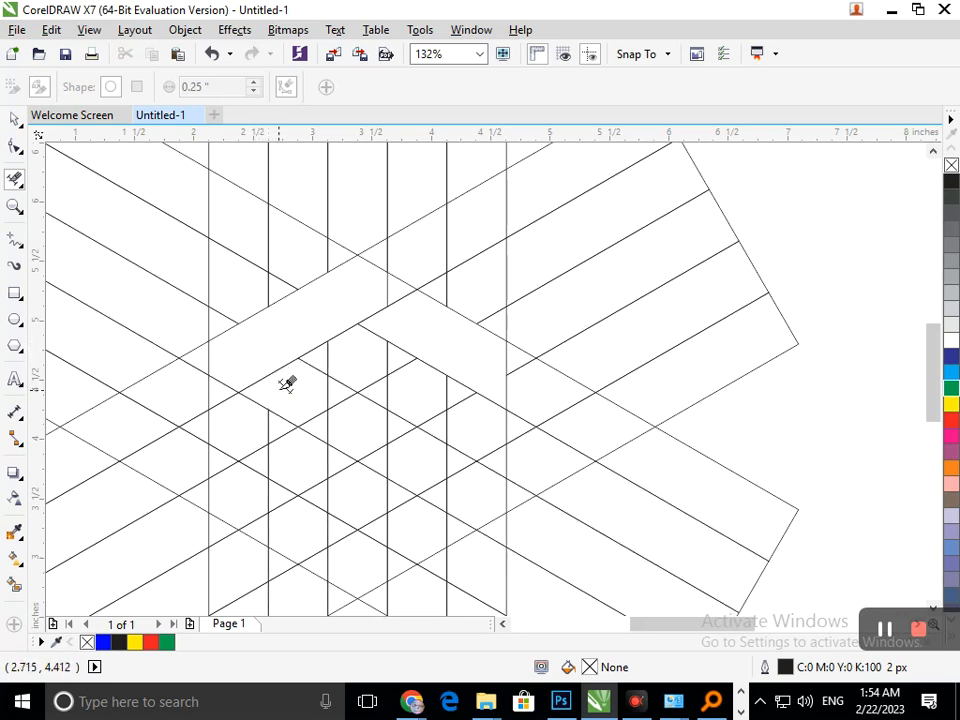
Delete the segments crossing the middle strip that descends diagonally through the centre of the hexagon.
{"action": "left_click", "coordinate": [330, 396]}
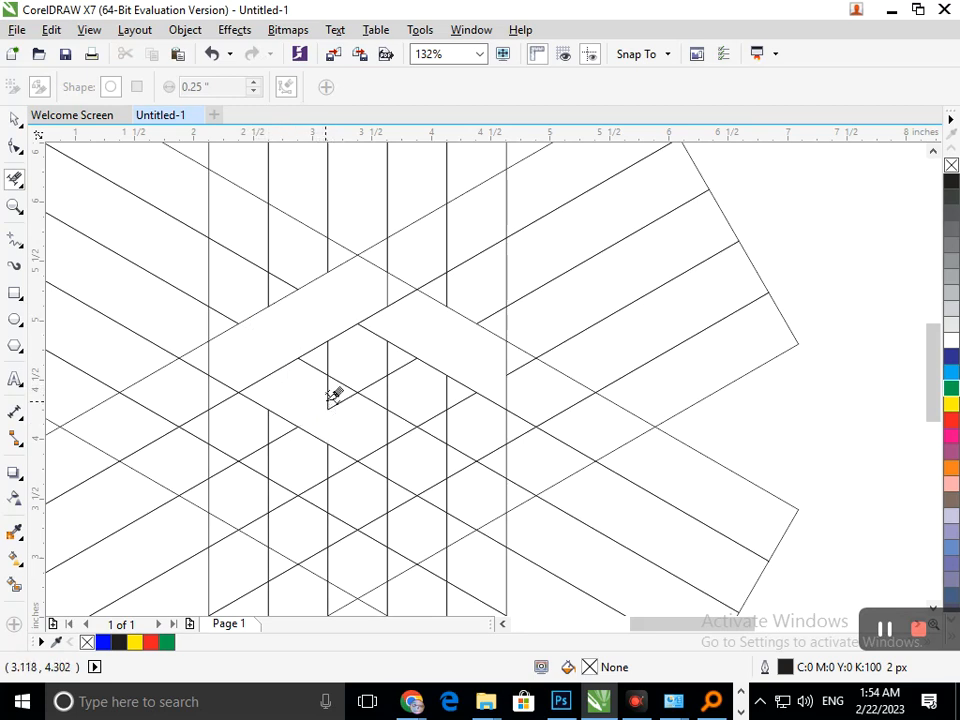
{"action": "left_click", "coordinate": [388, 431]}
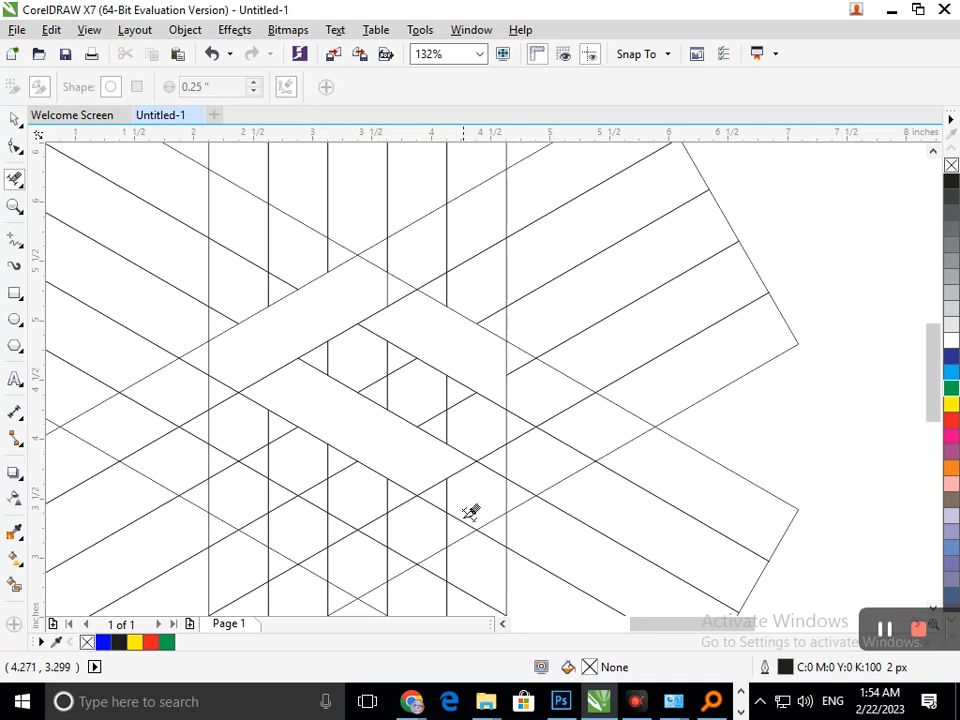
{"action": "key", "text": "space"}
{"action": "key", "text": "space"}
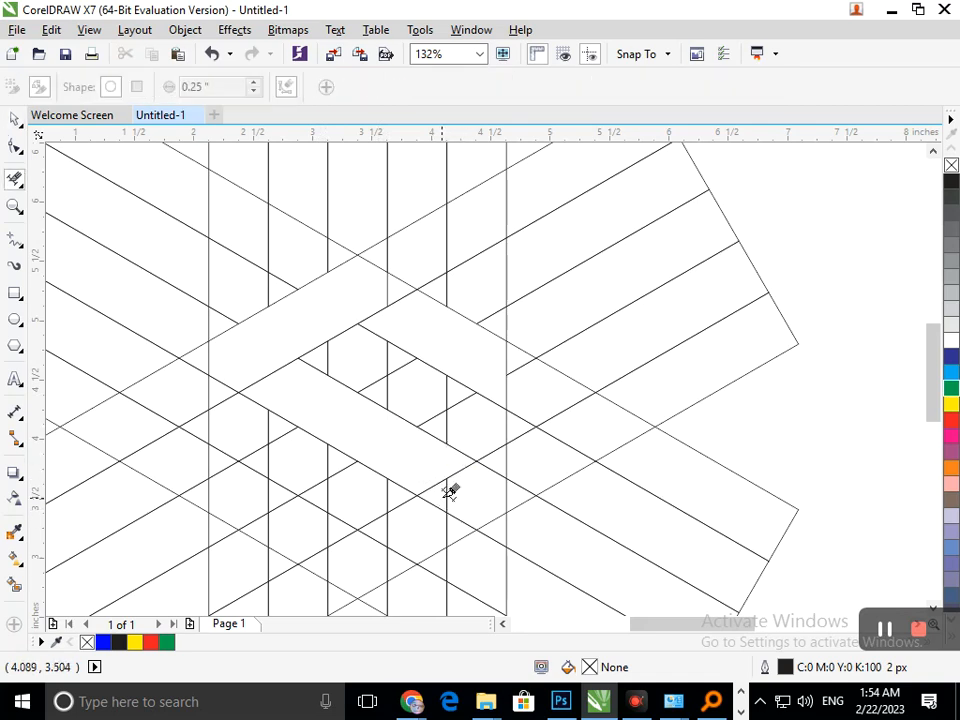
Delete the line segments crossing the lower-right diagonal strip of the hexagon.
{"action": "left_click_drag", "start_coordinate": [436, 505], "coordinate": [453, 508]}
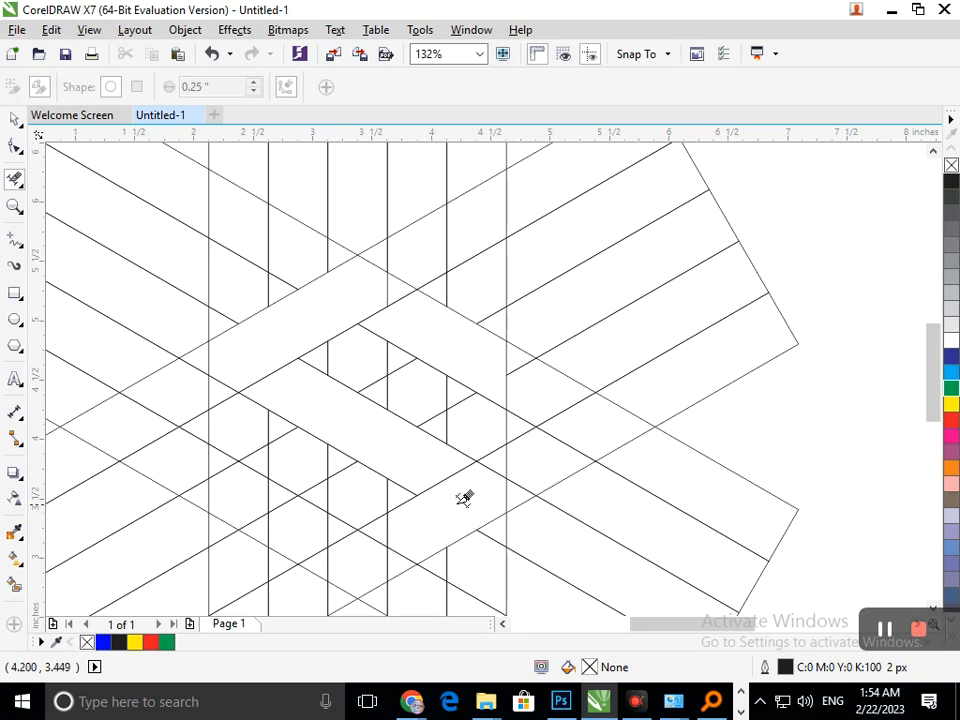
{"action": "left_click", "coordinate": [382, 541]}
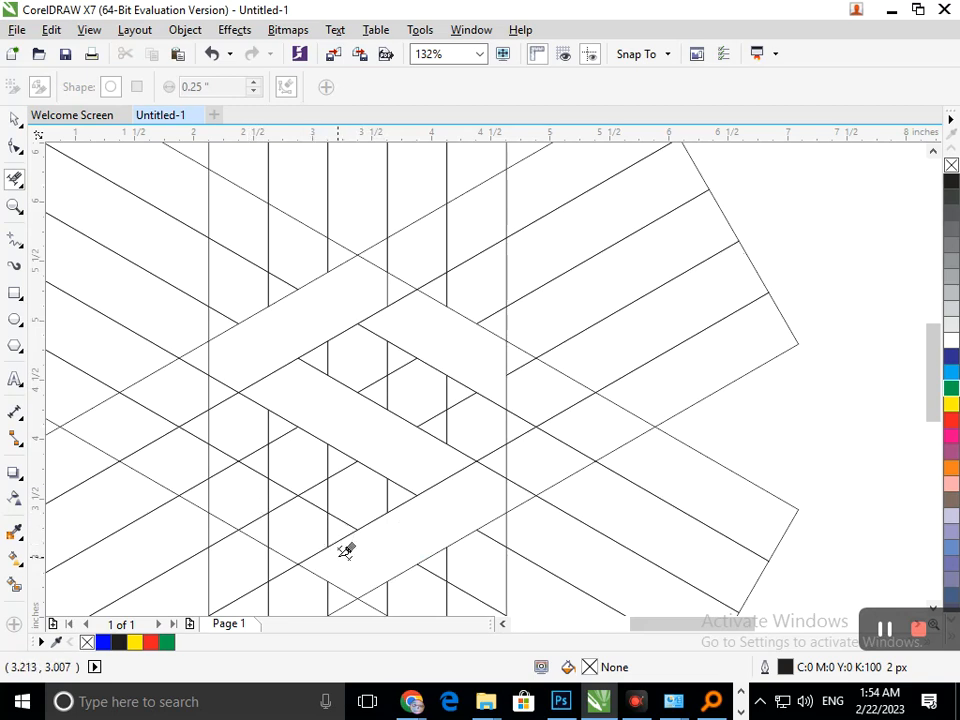
{"action": "left_click", "coordinate": [346, 551]}
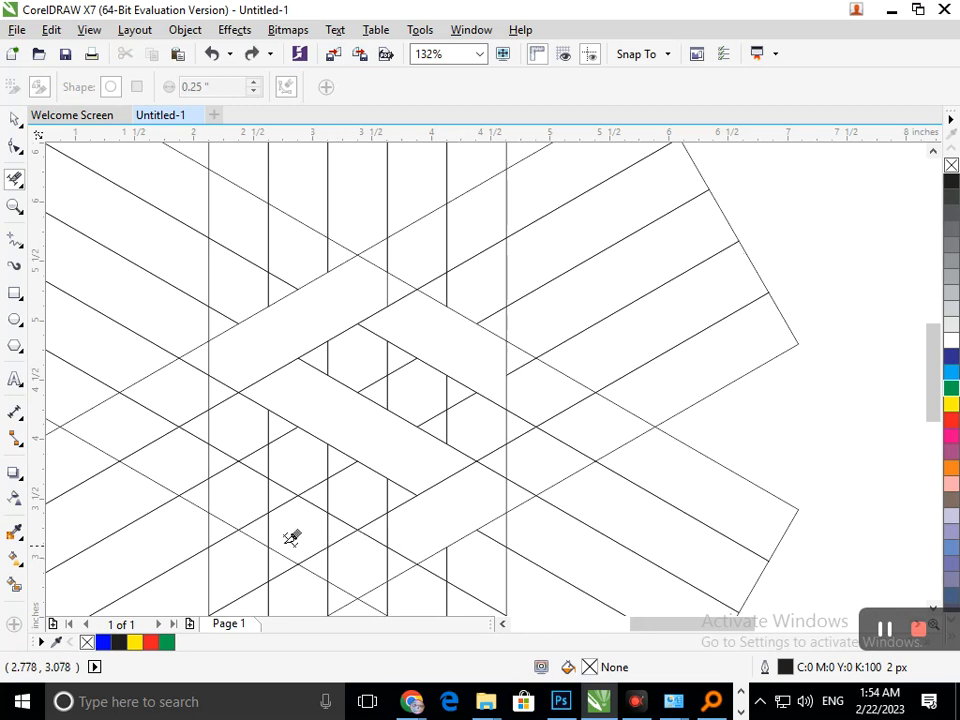
Delete the line segments crossing the lower-left diagonal strip of the hexagon.
{"action": "key", "text": "shift+F4"}
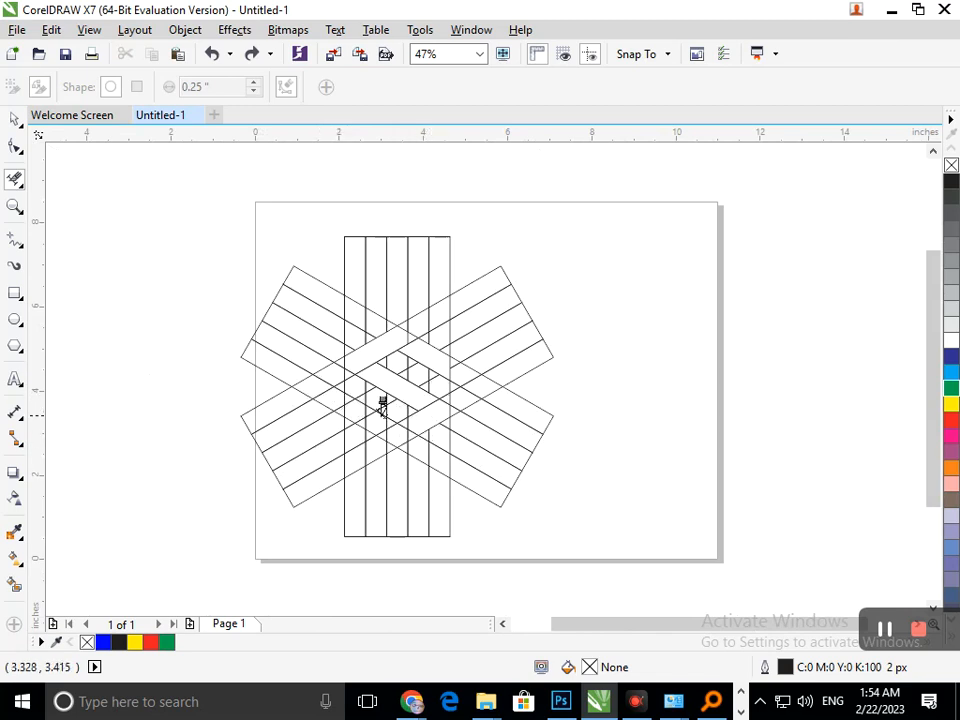
{"action": "scroll", "coordinate": [420, 400], "scroll_direction": "up", "scroll_amount": 3}
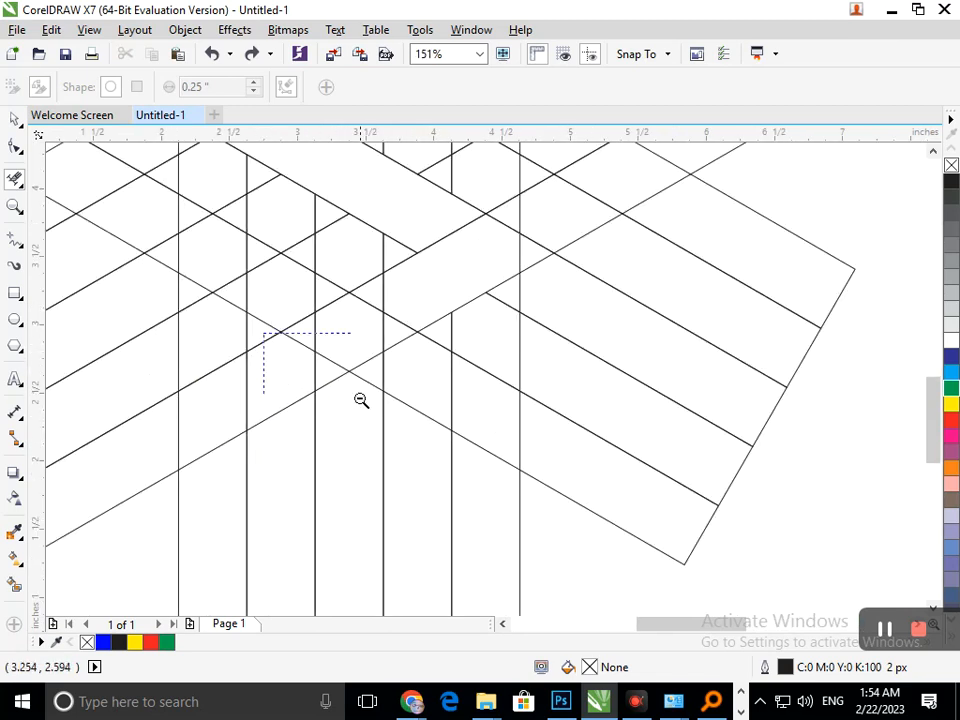
{"action": "key", "text": "F3"}
{"action": "left_click_drag", "start_coordinate": [317, 373], "coordinate": [435, 465]}
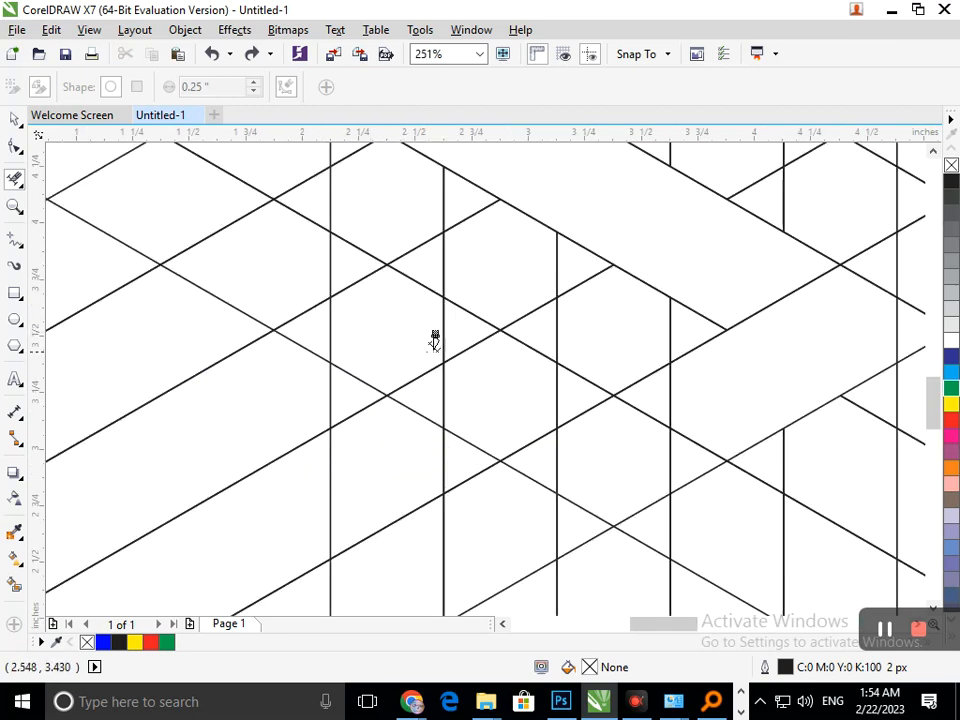
{"action": "left_click_drag", "start_coordinate": [418, 358], "coordinate": [446, 376]}
{"action": "left_click_drag", "start_coordinate": [352, 271], "coordinate": [377, 290]}
{"action": "left_click_drag", "start_coordinate": [527, 435], "coordinate": [590, 436]}
{"action": "key", "text": "F3"}
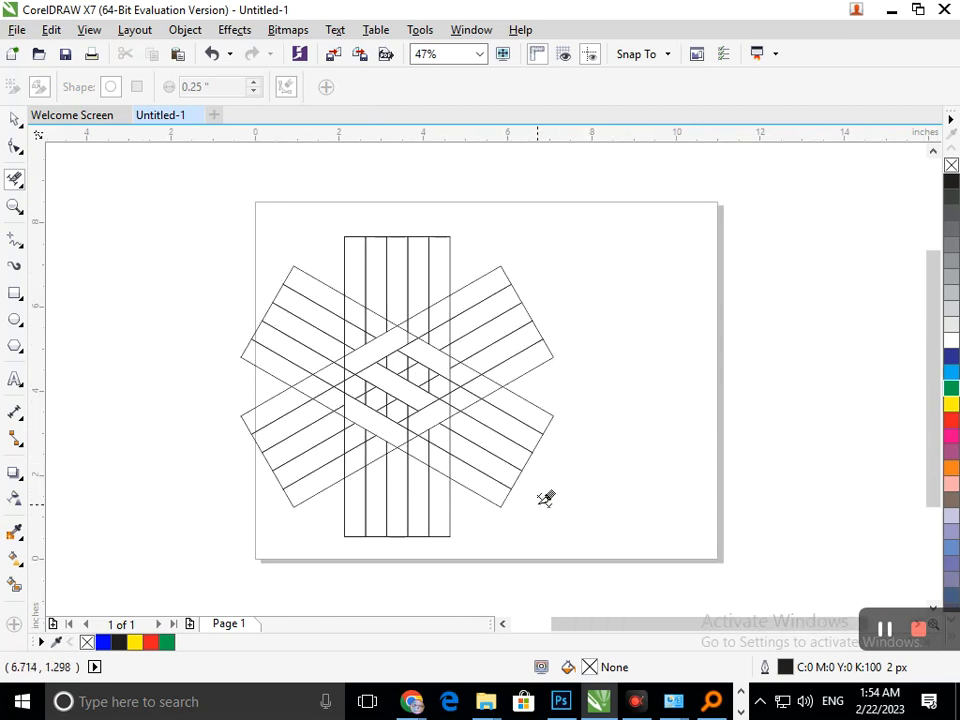
Clear the leftover vertical segments inside the two lower diagonal strips near where they meet.
{"action": "key", "text": "ctrl+z"}
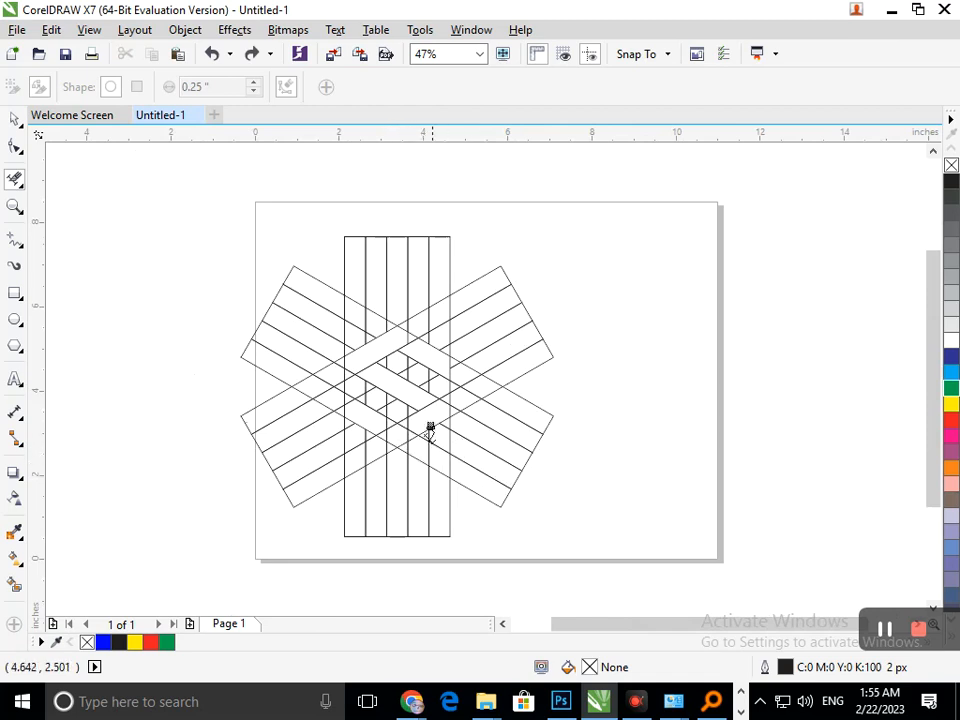
{"action": "scroll", "coordinate": [365, 402], "scroll_direction": "up", "scroll_amount": 6}
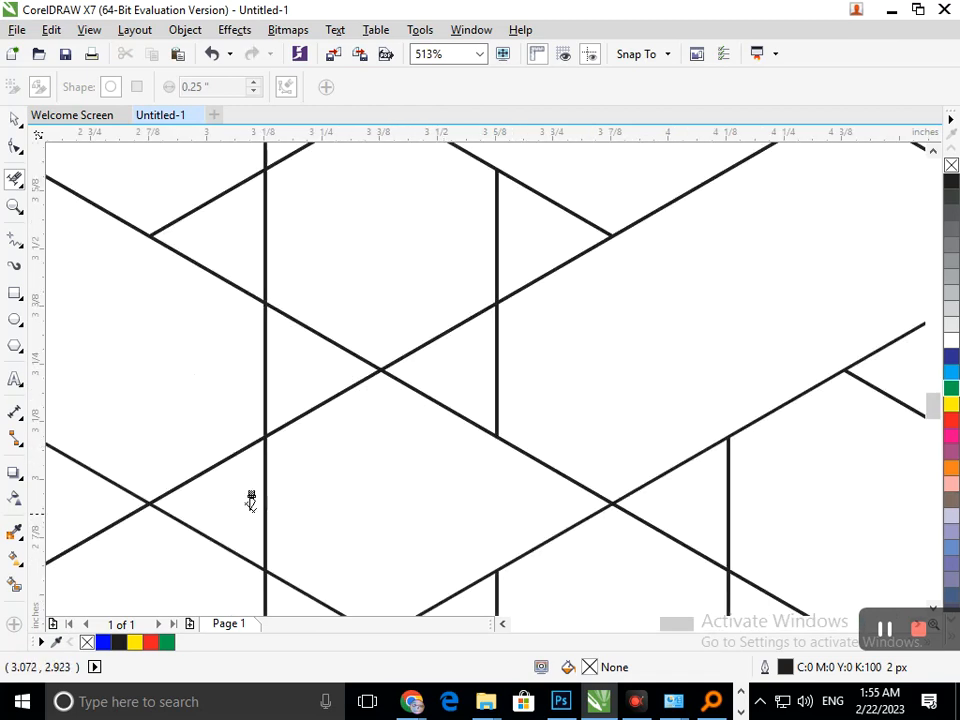
{"action": "scroll", "coordinate": [393, 487], "scroll_direction": "down", "scroll_amount": 6}
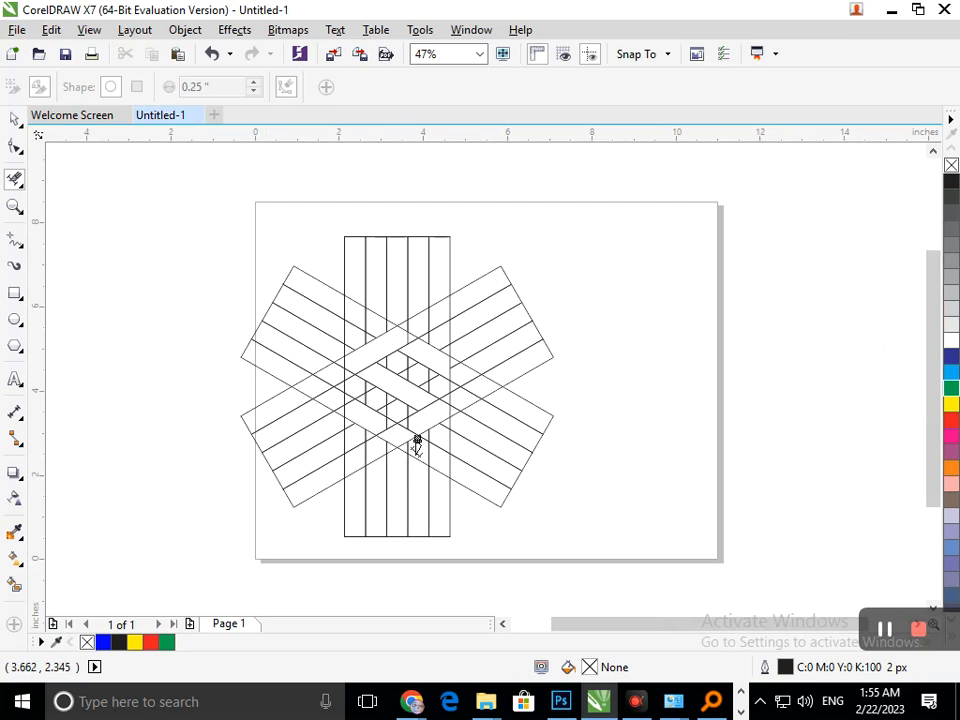
{"action": "scroll", "coordinate": [449, 437], "scroll_direction": "up", "scroll_amount": 5}
{"action": "left_click_drag", "start_coordinate": [274, 422], "coordinate": [414, 482]}
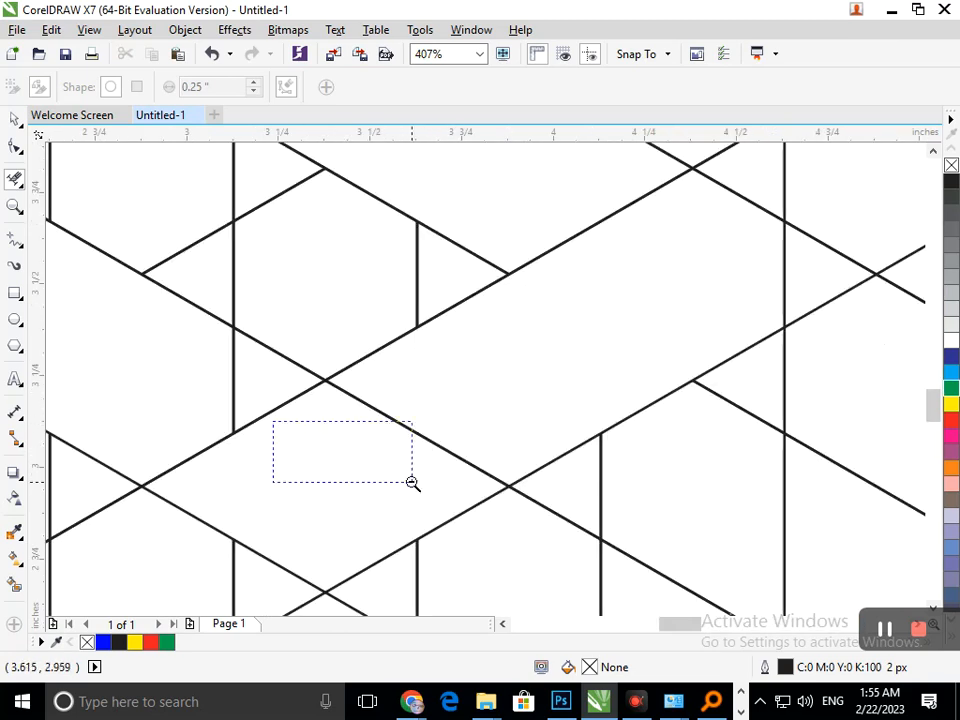
{"action": "scroll", "coordinate": [378, 443], "scroll_direction": "down", "scroll_amount": 5}
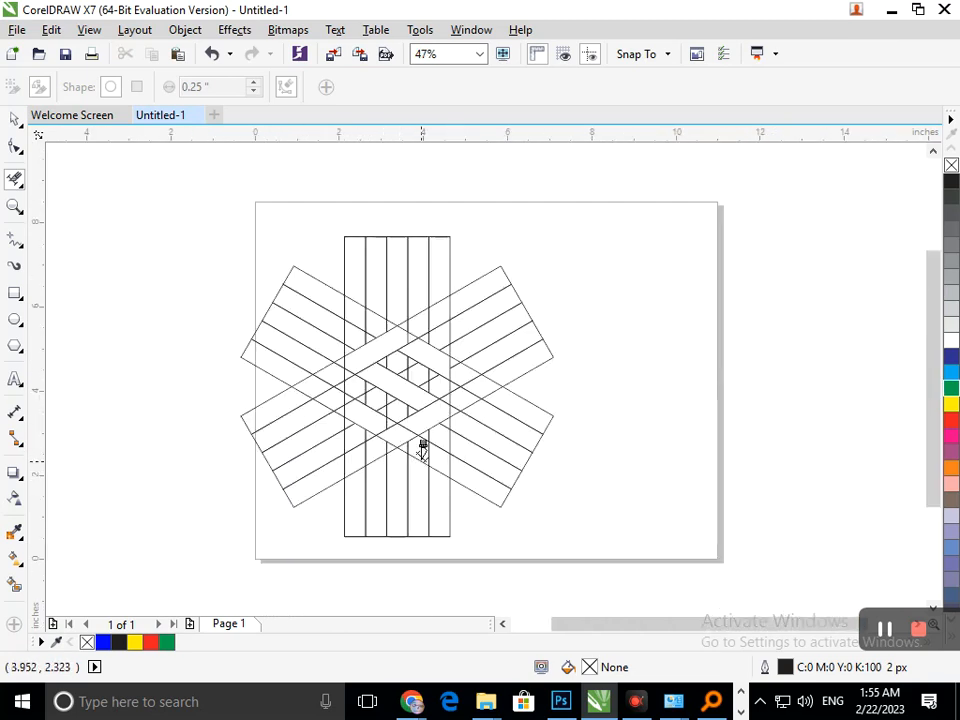
{"action": "scroll", "coordinate": [386, 414], "scroll_direction": "up", "scroll_amount": 6}
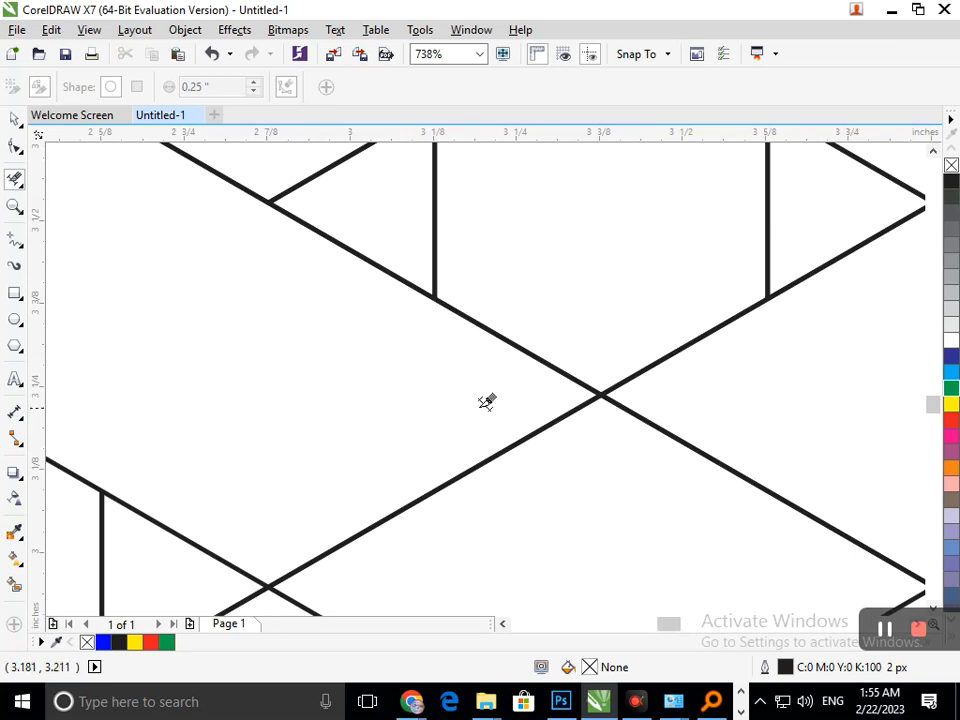
{"action": "scroll", "coordinate": [485, 445], "scroll_direction": "down", "scroll_amount": 6}
Apply Smart Fill in blue with a 2 px black outline to the two lower strips, forming a V.
{"action": "left_click", "coordinate": [15, 583]}
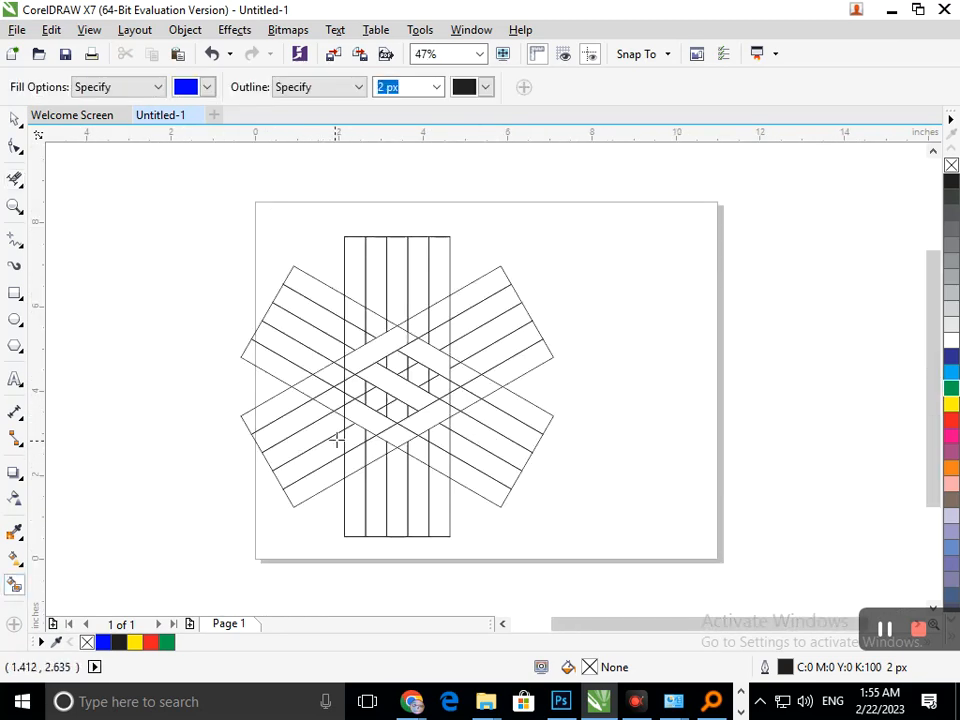
{"action": "left_click", "coordinate": [374, 418]}
{"action": "left_click", "coordinate": [400, 438]}
{"action": "left_click", "coordinate": [422, 422]}
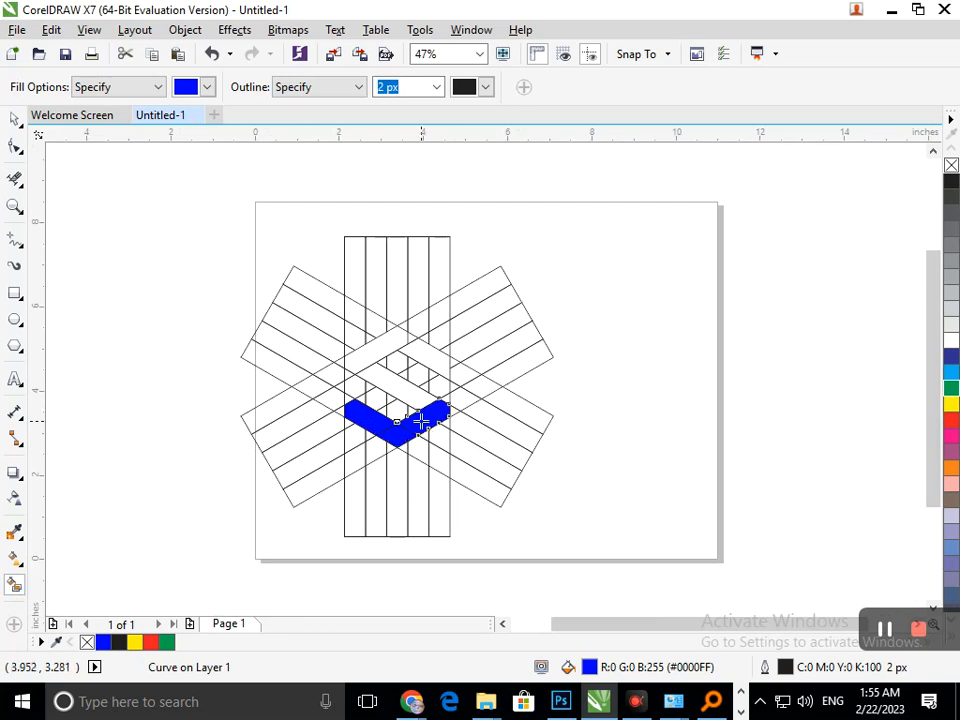
Smart Fill the middle diagonal, upper-left and upper-right strips and the small triangle near the apex in blue, completing the S shape.
{"action": "left_click", "coordinate": [358, 378]}
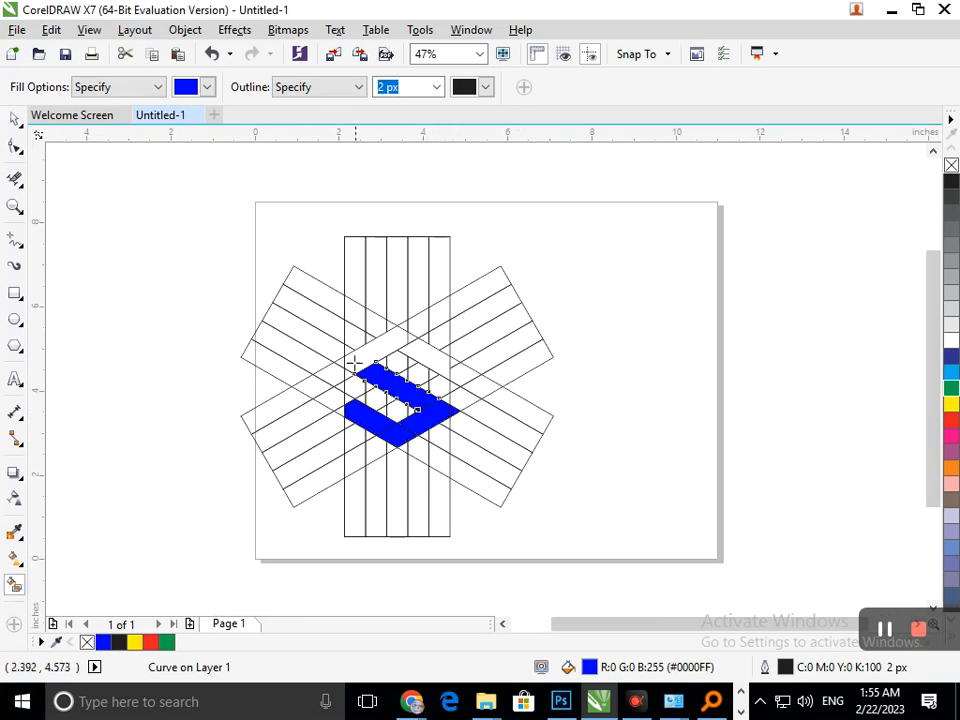
{"action": "left_click", "coordinate": [392, 352]}
{"action": "left_click", "coordinate": [438, 365]}
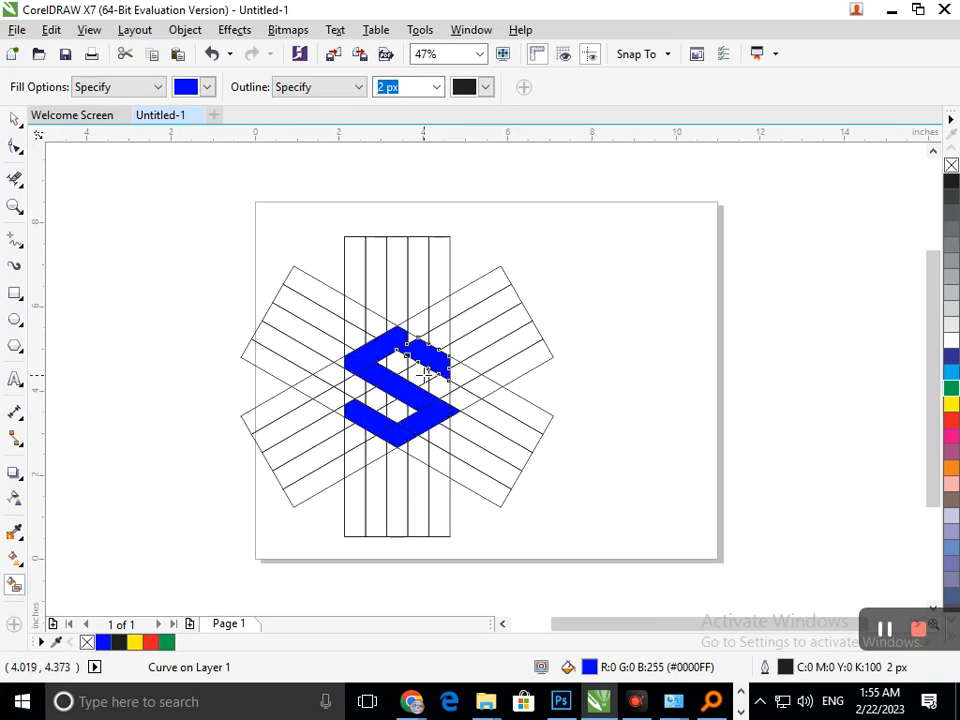
{"action": "scroll", "coordinate": [470, 355], "scroll_direction": "up", "scroll_amount": 4}
{"action": "left_click", "coordinate": [203, 284]}
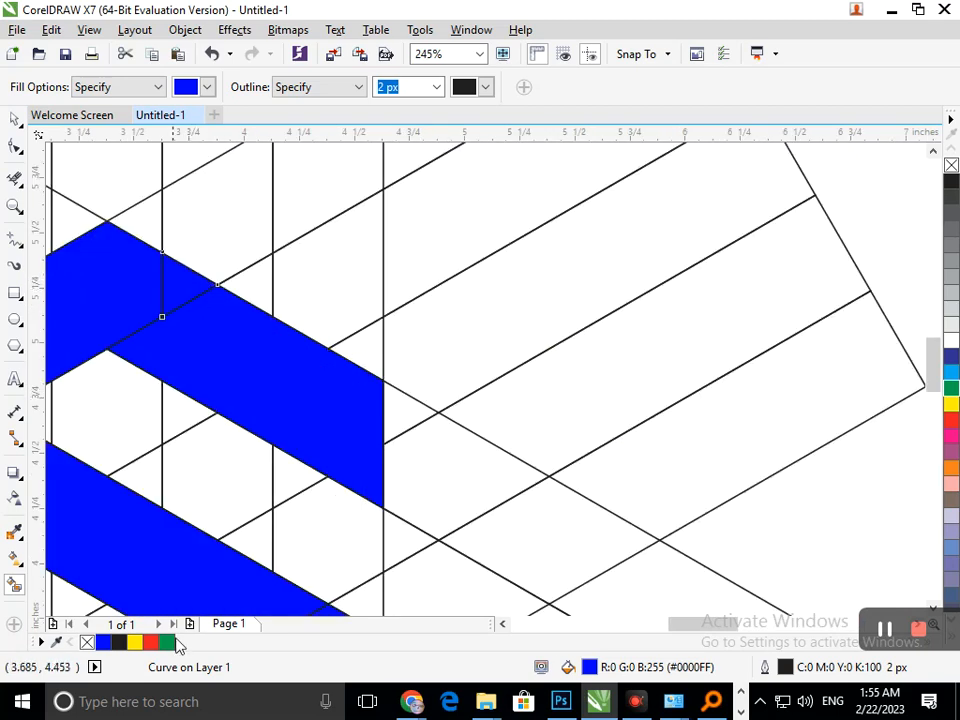
{"action": "scroll", "coordinate": [241, 394], "scroll_direction": "down", "scroll_amount": 4}
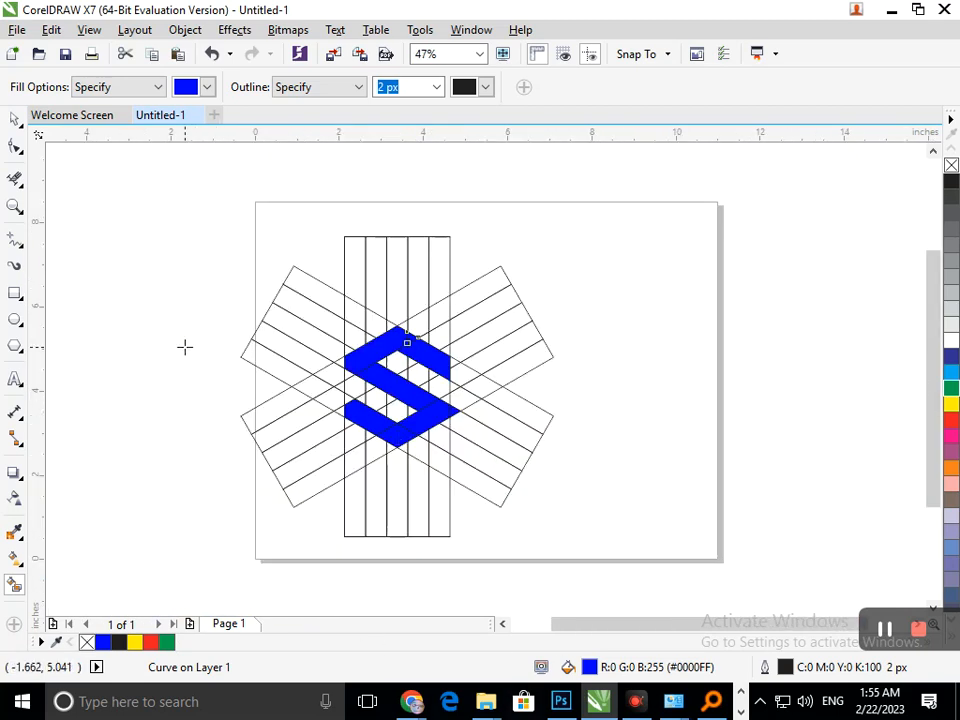
Try moving the upper-right blue strip off the hexagon.
{"action": "left_click", "coordinate": [15, 119]}
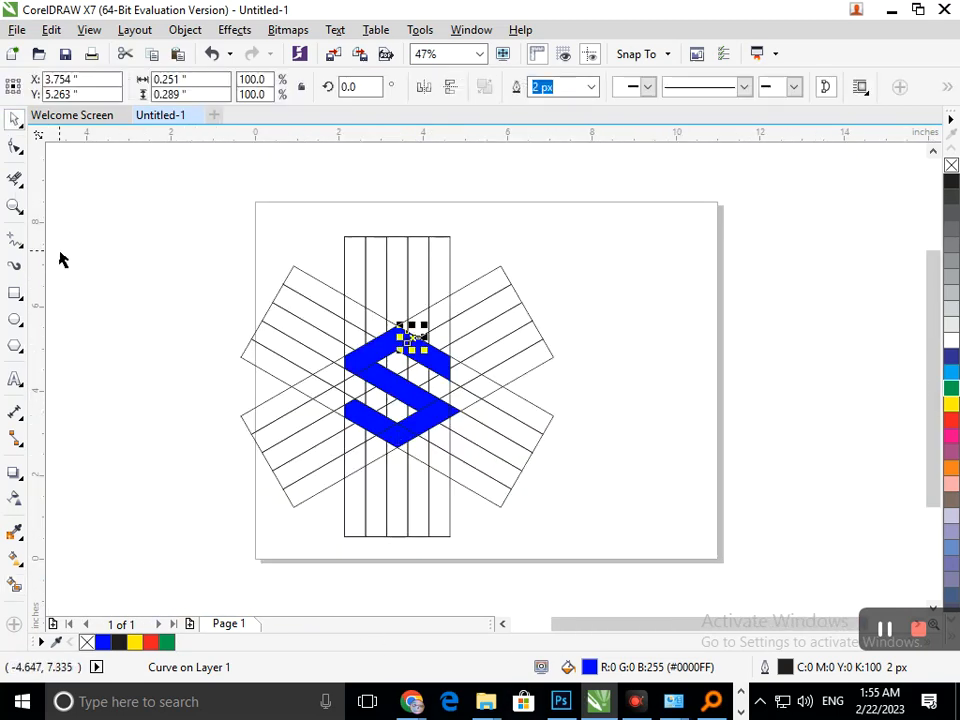
{"action": "left_click", "coordinate": [627, 442]}
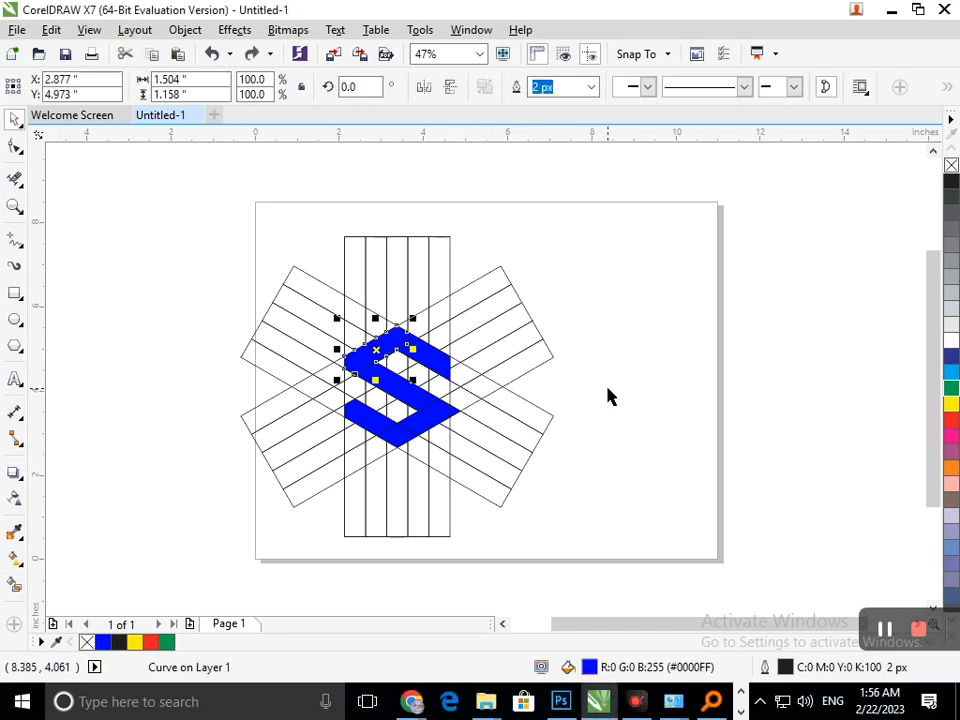
{"action": "left_click", "coordinate": [609, 396]}
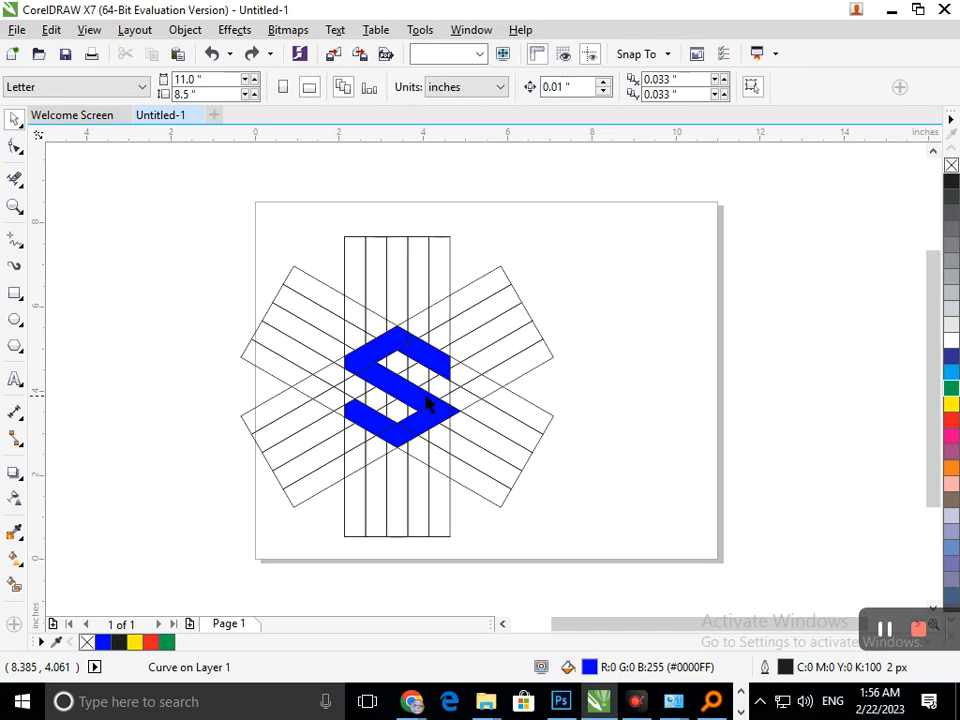
{"action": "scroll", "coordinate": [425, 402], "scroll_direction": "up", "scroll_amount": 5}
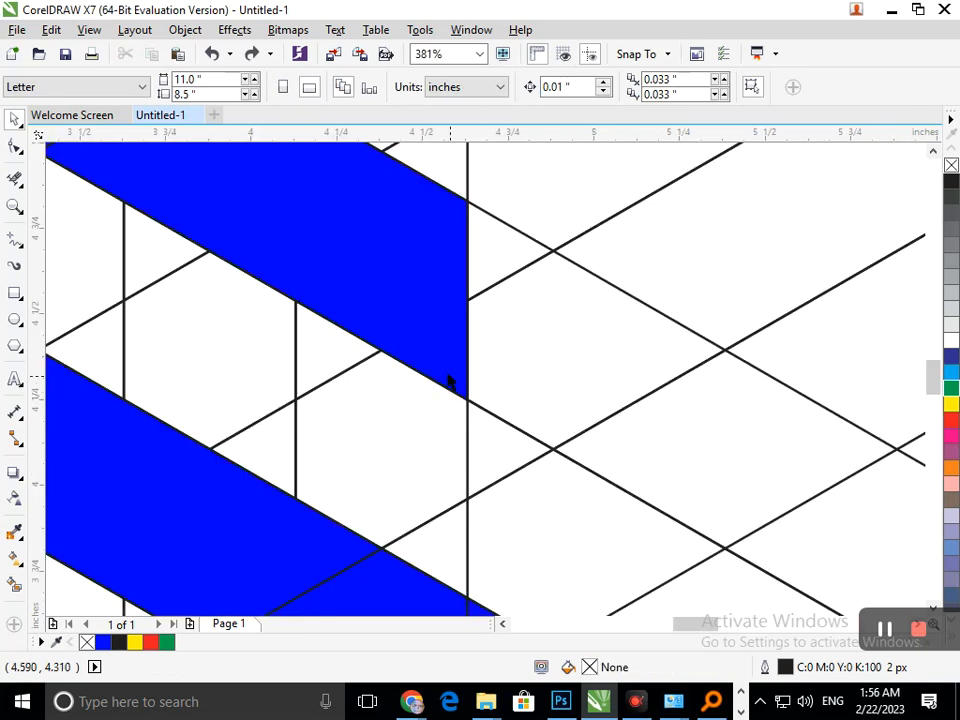
{"action": "left_click", "coordinate": [449, 382]}
{"action": "scroll", "coordinate": [449, 382], "scroll_direction": "down", "scroll_amount": 5}
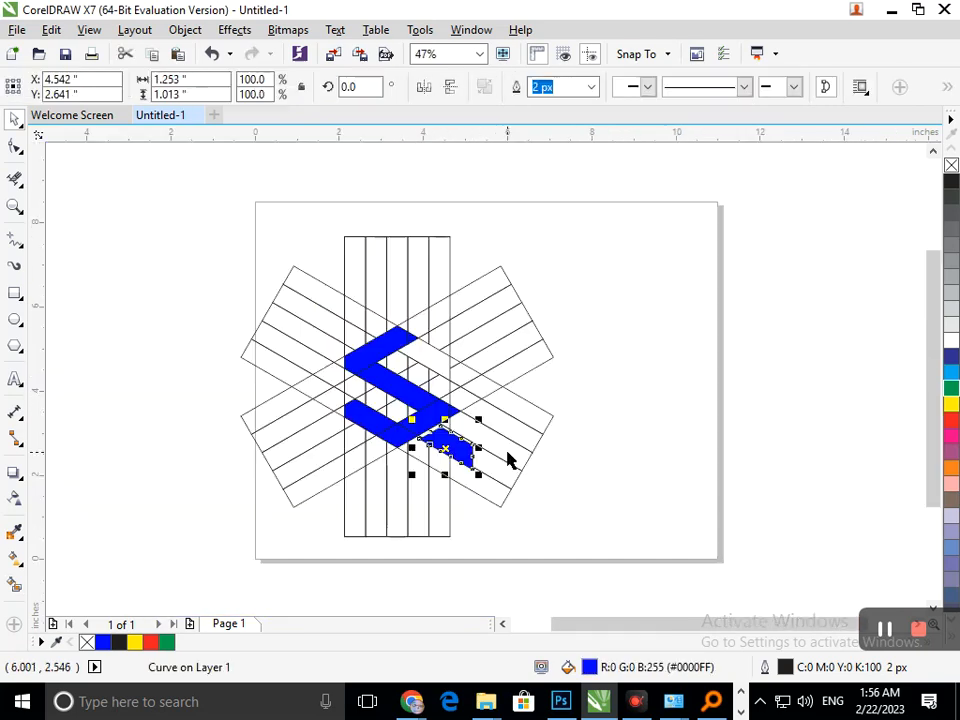
{"action": "left_click", "coordinate": [585, 459]}
Delete the small blue triangle protruding past the vertical edge at the S shape's lower-right corner.
{"action": "scroll", "coordinate": [521, 408], "scroll_direction": "up", "scroll_amount": 4}
{"action": "right_click", "coordinate": [481, 397]}
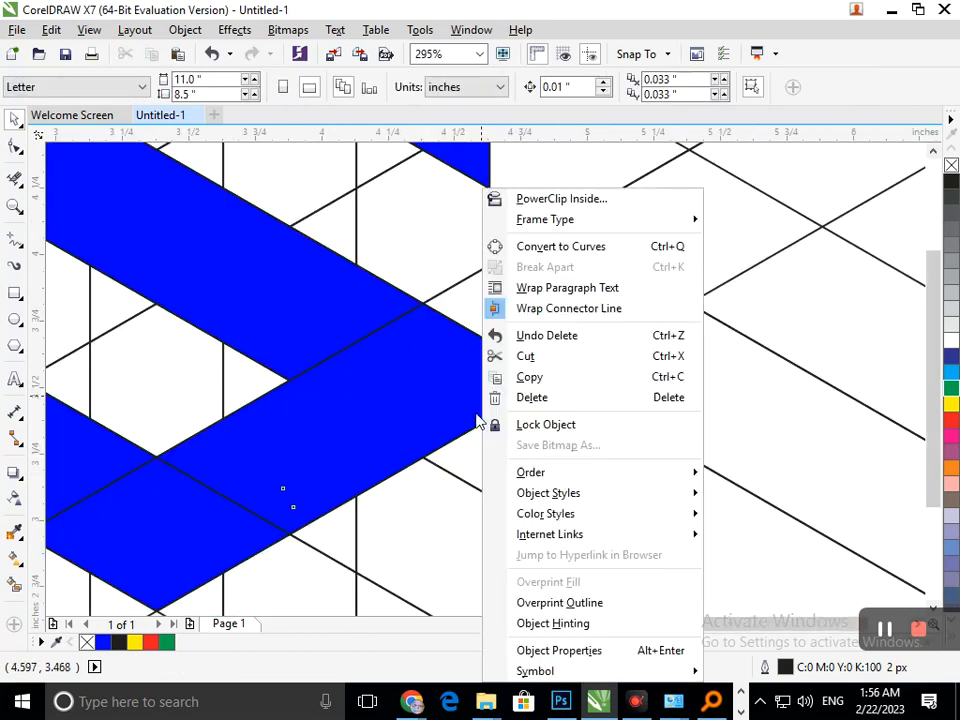
{"action": "left_click", "coordinate": [475, 412]}
{"action": "left_click", "coordinate": [634, 406]}
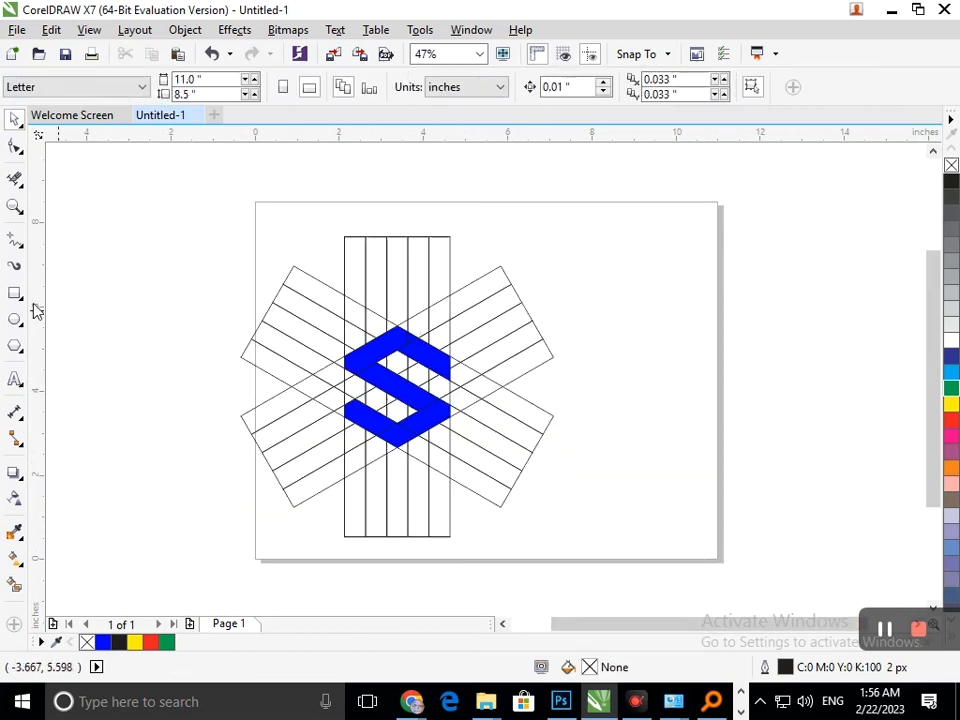
Smart Fill the small gap at the upper end of the lower-left strip in blue.
{"action": "left_click", "coordinate": [15, 584]}
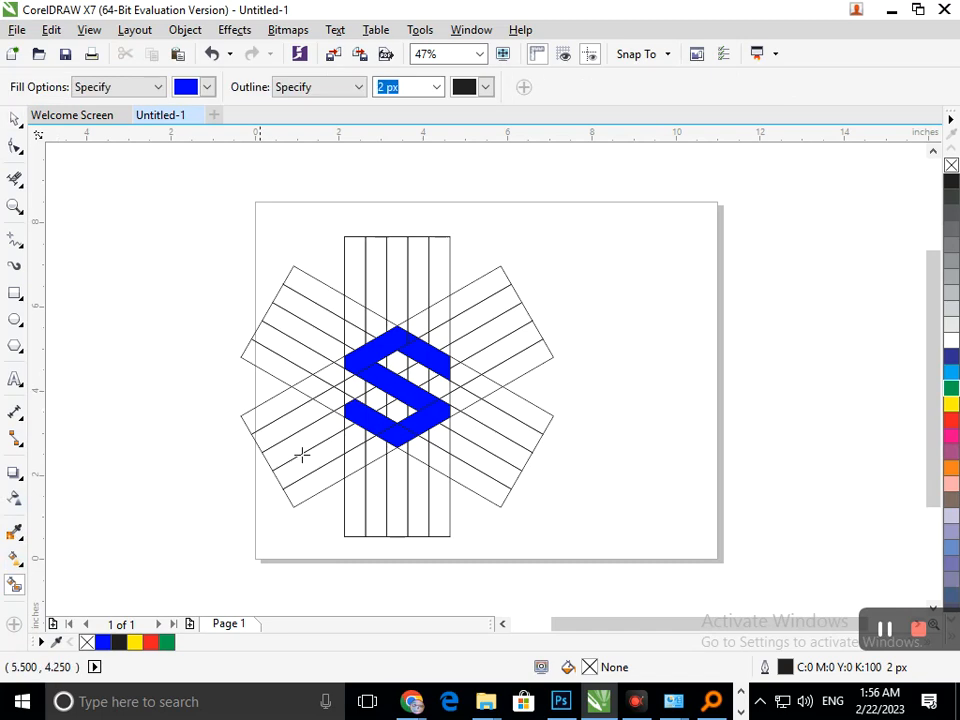
{"action": "left_click", "coordinate": [345, 397]}
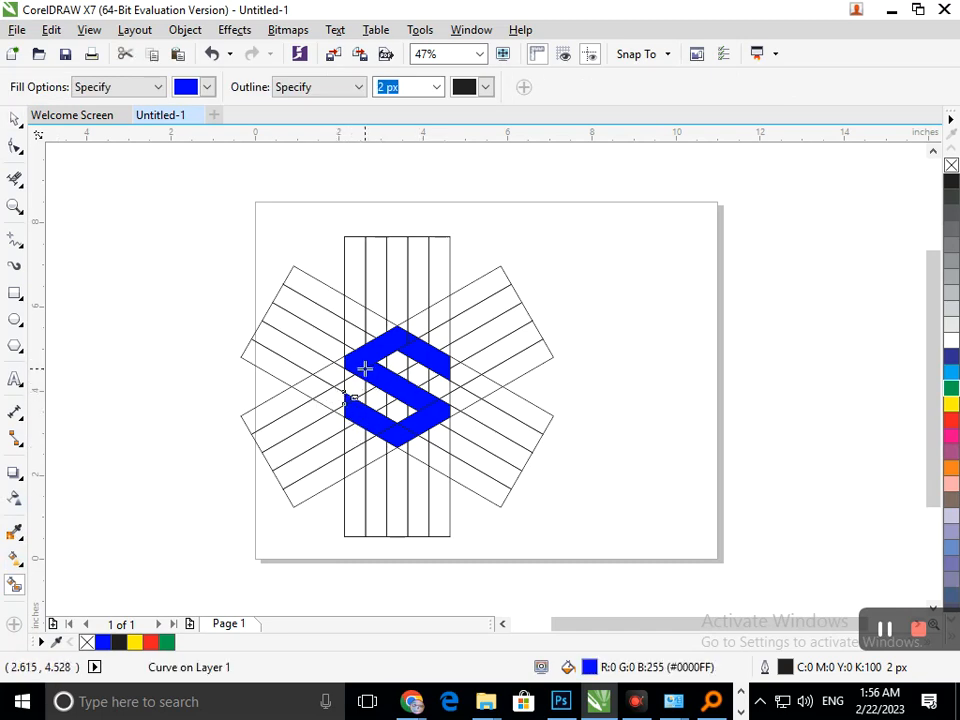
{"action": "left_click", "coordinate": [14, 119]}
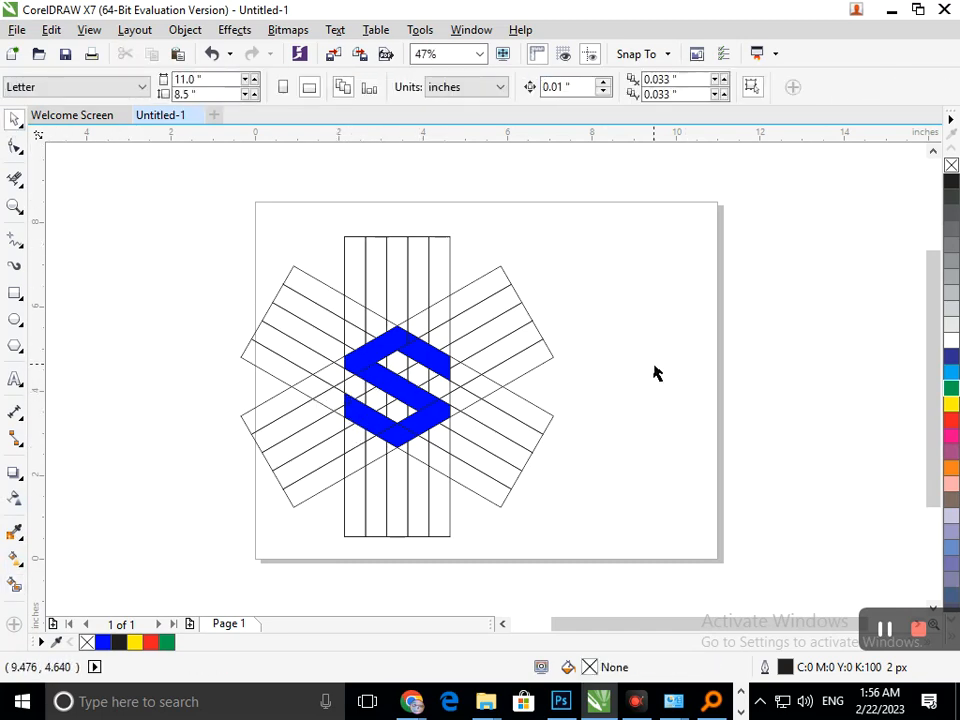
Remove the upper-left strip's blue pieces and the vertical line segment crossing that strip near the apex.
{"action": "scroll", "coordinate": [490, 388], "scroll_direction": "up", "scroll_amount": 5}
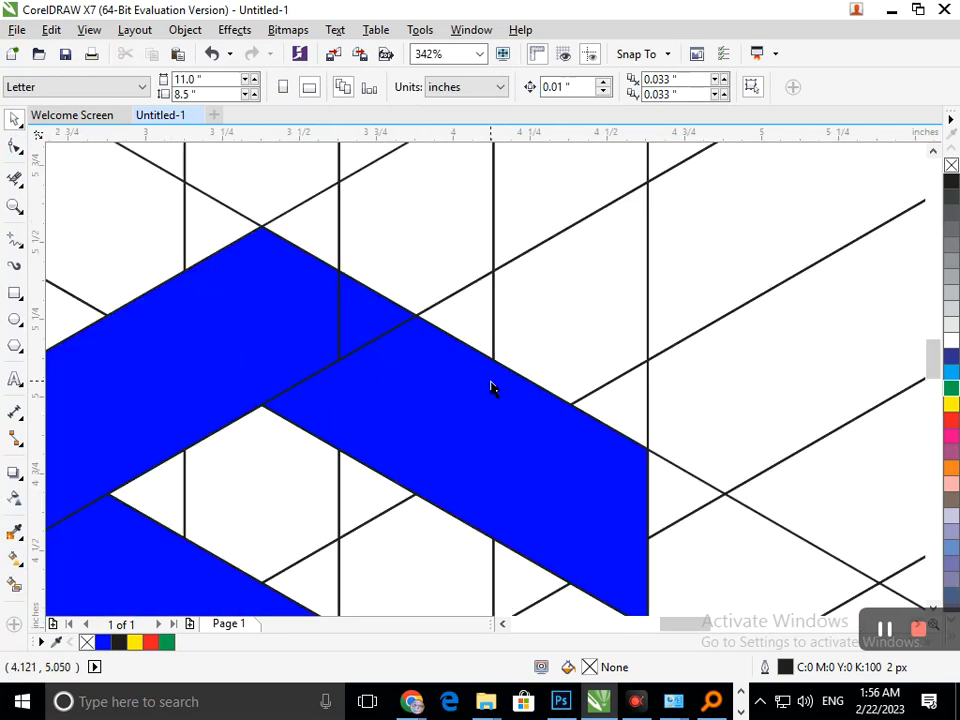
{"action": "left_click", "coordinate": [14, 178]}
{"action": "scroll", "coordinate": [336, 349], "scroll_direction": "down", "scroll_amount": 5}
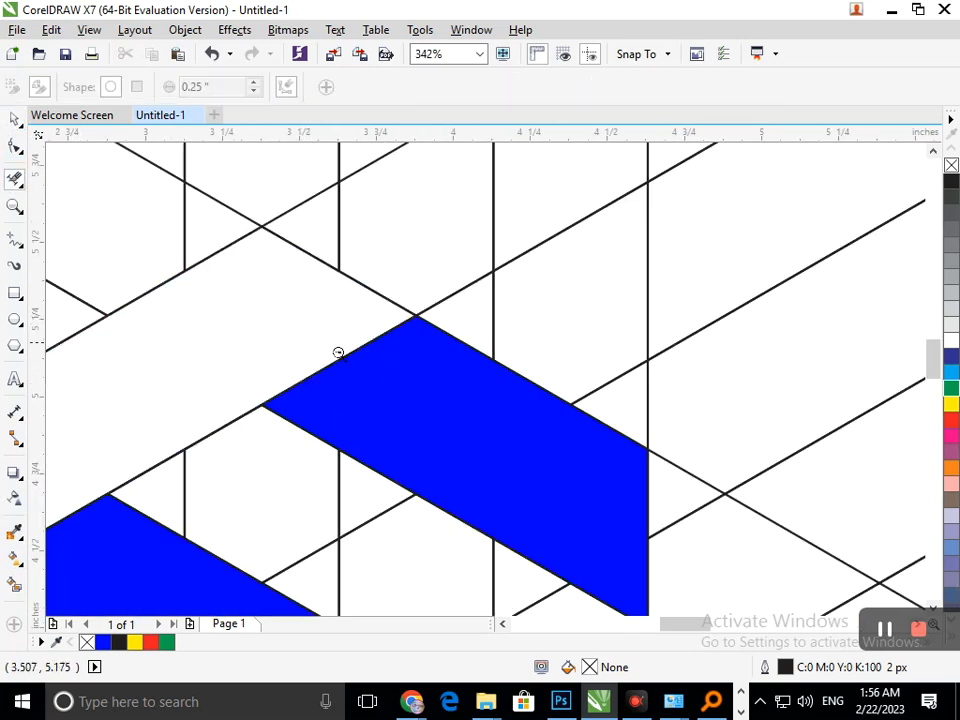
Smart Fill the upper-left strip and its pointed outer tip in blue, and weld the two pieces together.
{"action": "left_click", "coordinate": [14, 585]}
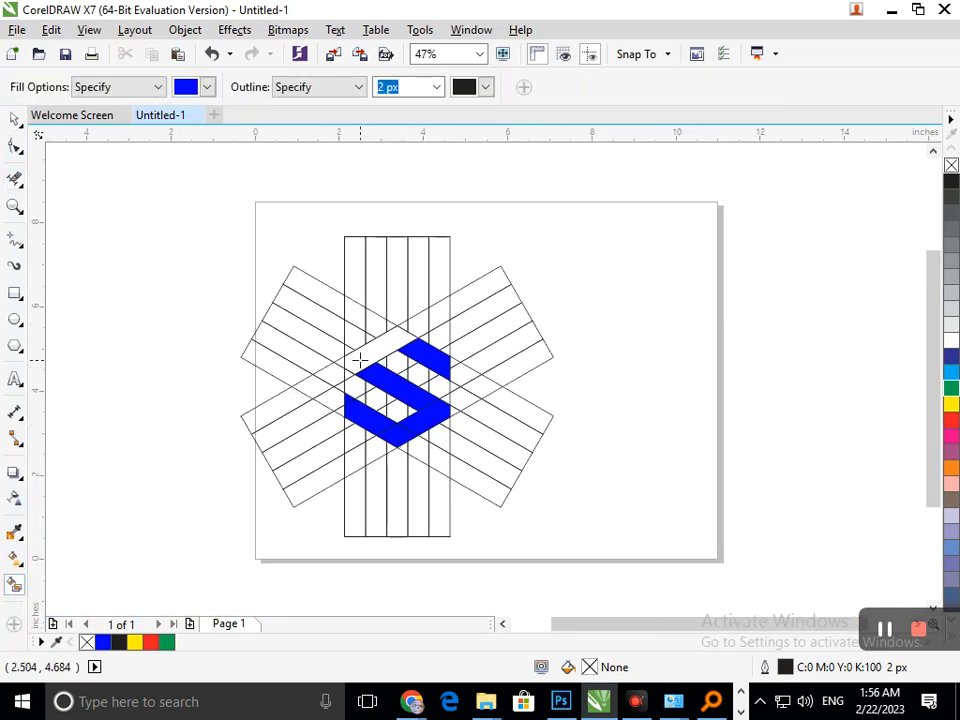
{"action": "left_click", "coordinate": [397, 385]}
{"action": "scroll", "coordinate": [351, 373], "scroll_direction": "up", "scroll_amount": 5}
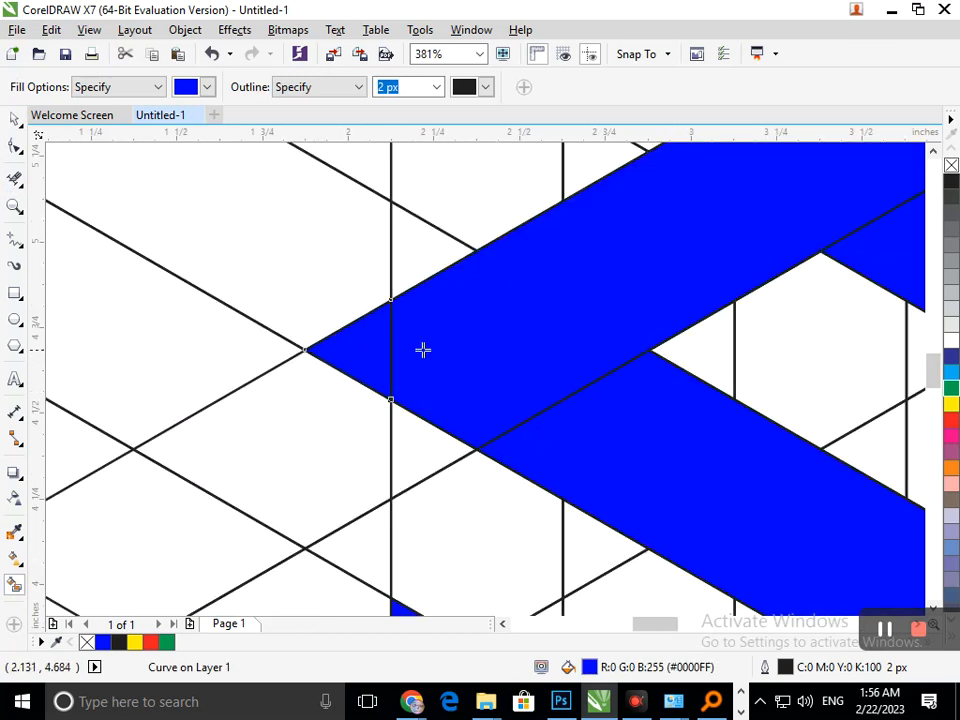
{"action": "left_click", "coordinate": [14, 119]}
{"action": "left_click", "coordinate": [463, 347], "text": "shift"}
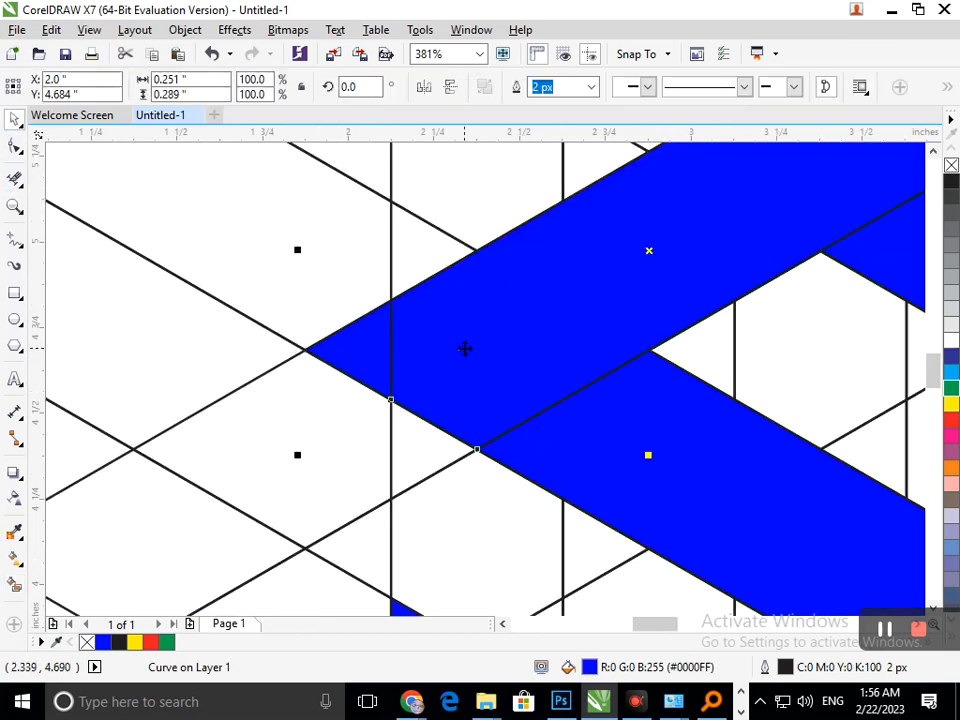
{"action": "left_click", "coordinate": [516, 88]}
{"action": "scroll", "coordinate": [476, 294], "scroll_direction": "down", "scroll_amount": 5}
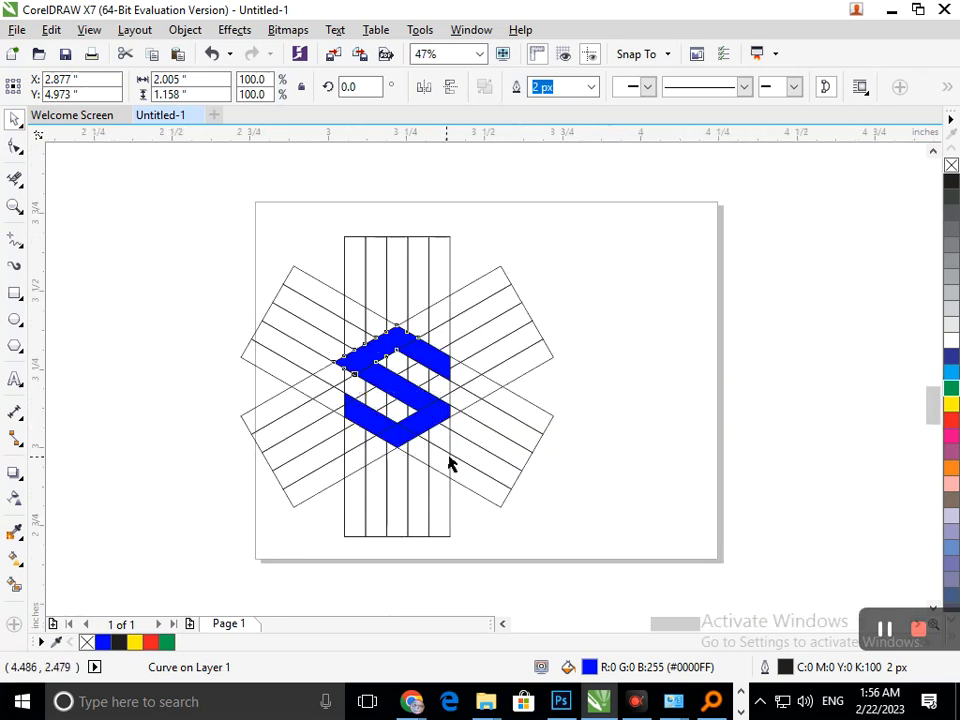
Try moving the middle diagonal strip out of the S shape.
{"action": "scroll", "coordinate": [450, 461], "scroll_direction": "up", "scroll_amount": 5}
{"action": "scroll", "coordinate": [564, 381], "scroll_direction": "down", "scroll_amount": 5}
{"action": "left_click_drag", "start_coordinate": [407, 392], "coordinate": [359, 381]}
{"action": "key", "text": "ctrl+z"}
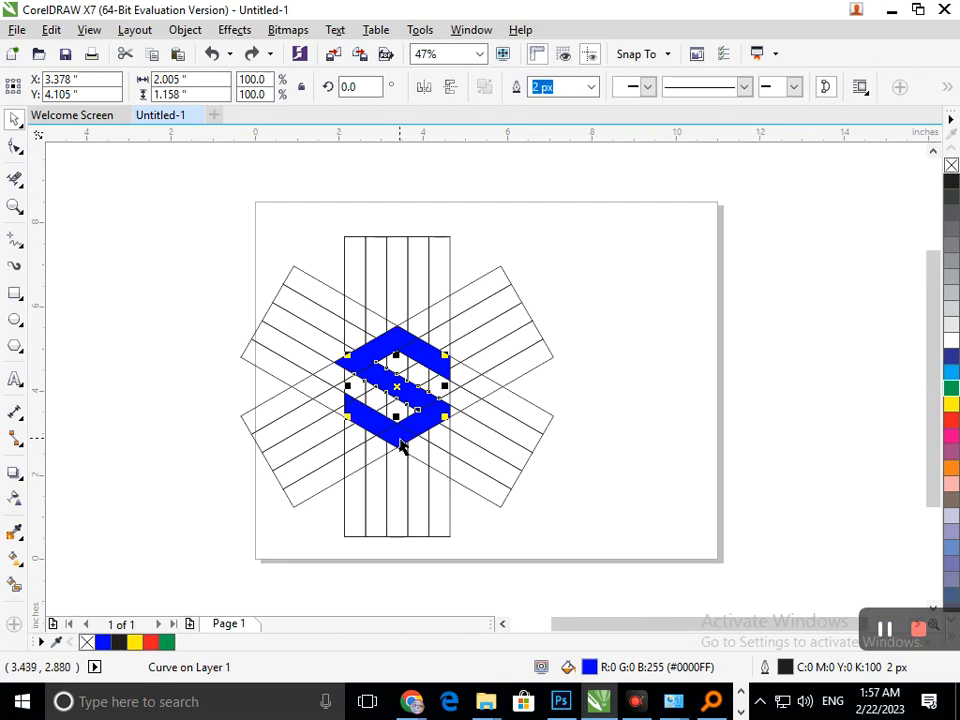
Weld the blue piece at the lowest corner of the S shape to the lower-right strip.
{"action": "left_click", "coordinate": [400, 446]}
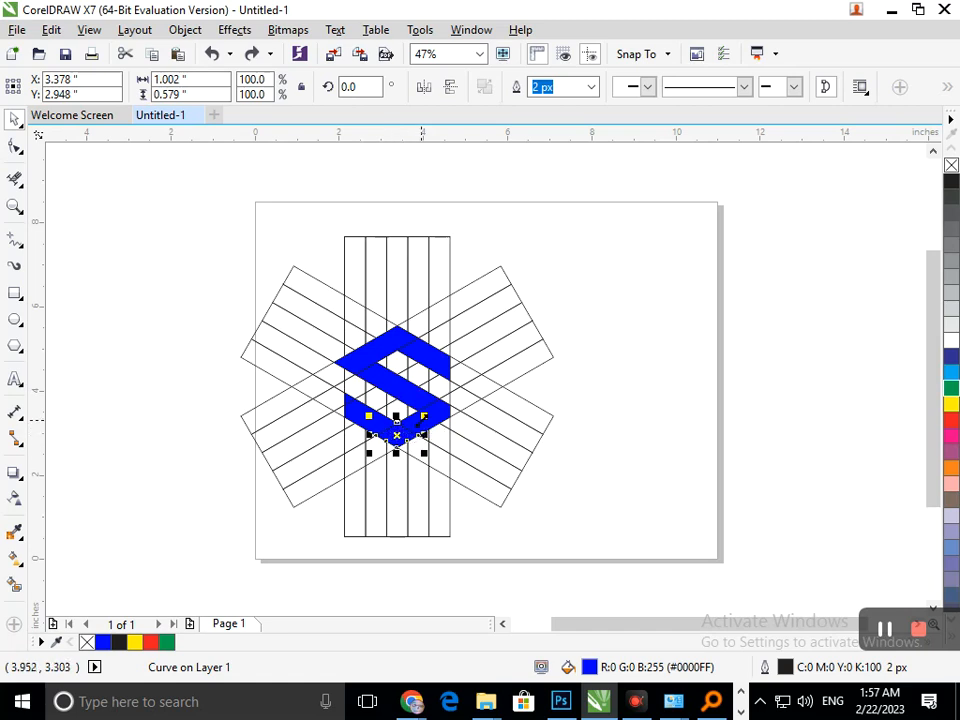
{"action": "left_click", "coordinate": [416, 420], "text": "shift"}
{"action": "left_click", "coordinate": [514, 87]}
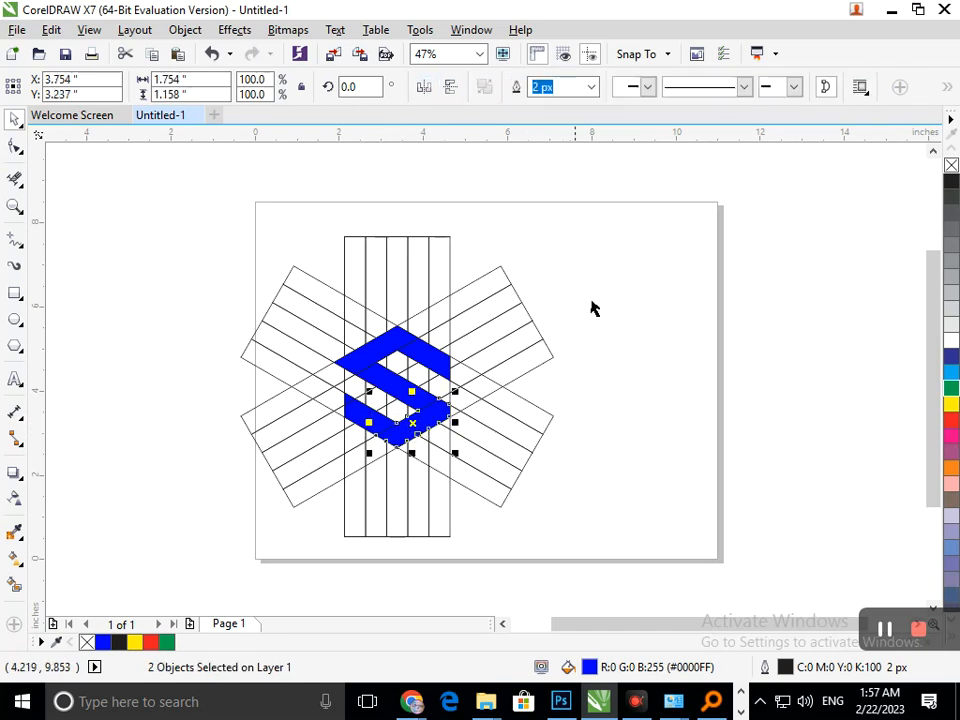
{"action": "left_click", "coordinate": [643, 367]}
Try moving the welded lower-right strip away from the S shape.
{"action": "left_click_drag", "start_coordinate": [408, 427], "coordinate": [452, 435]}
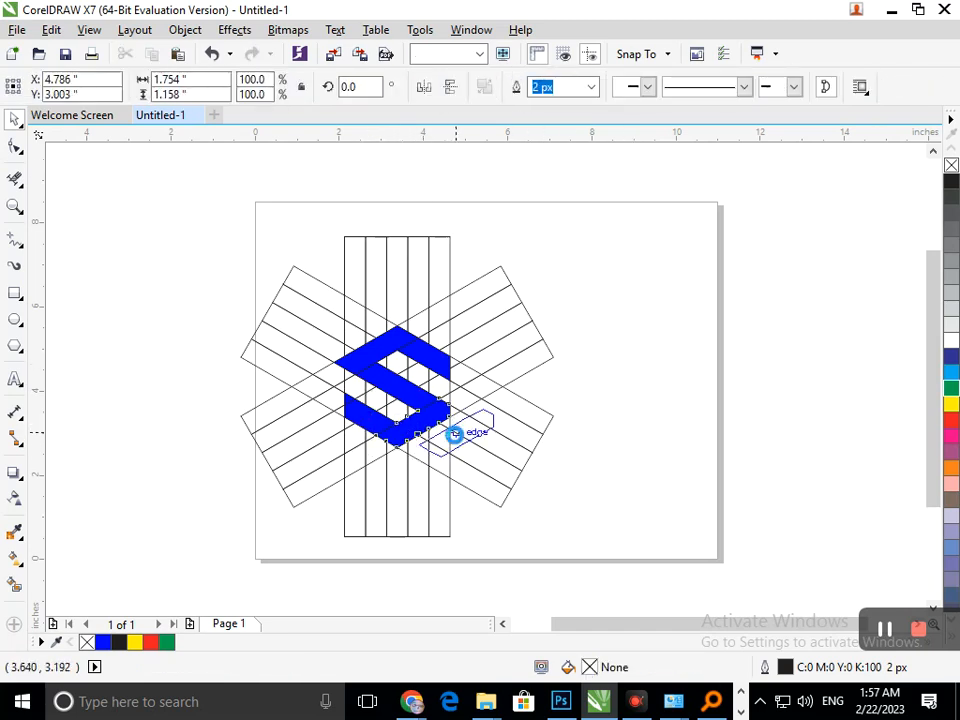
{"action": "key", "text": "ctrl+z"}
{"action": "left_click", "coordinate": [625, 380]}
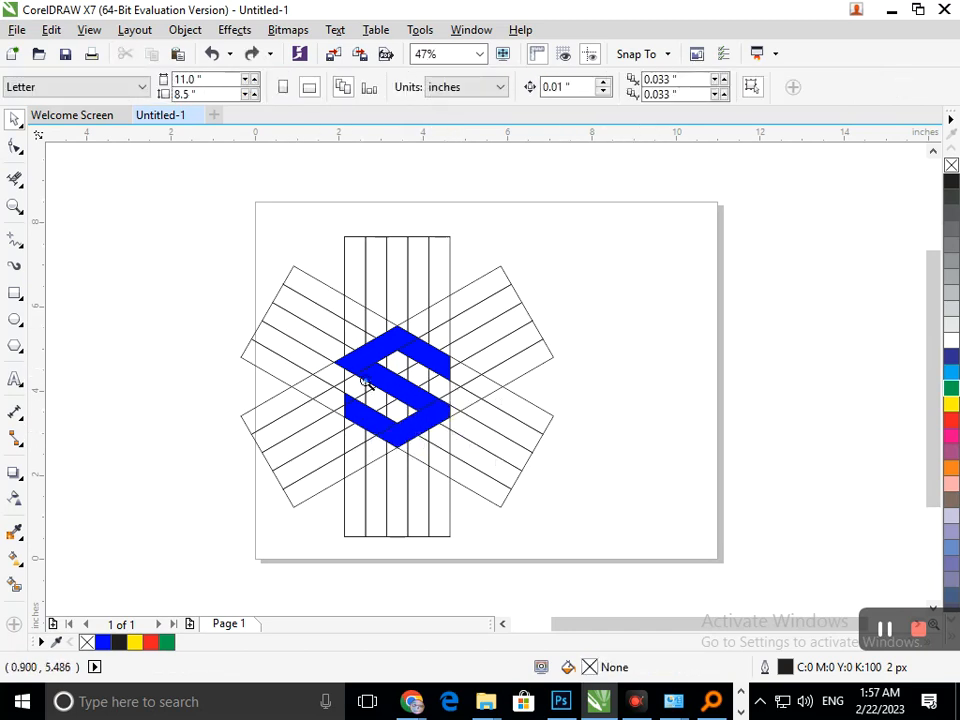
Delete the upper-left strip with the protruding tip and Smart Fill it again in blue only up to the vertical edge.
{"action": "scroll", "coordinate": [367, 385], "scroll_direction": "up", "scroll_amount": 5}
{"action": "left_click_drag", "start_coordinate": [473, 396], "coordinate": [392, 406]}
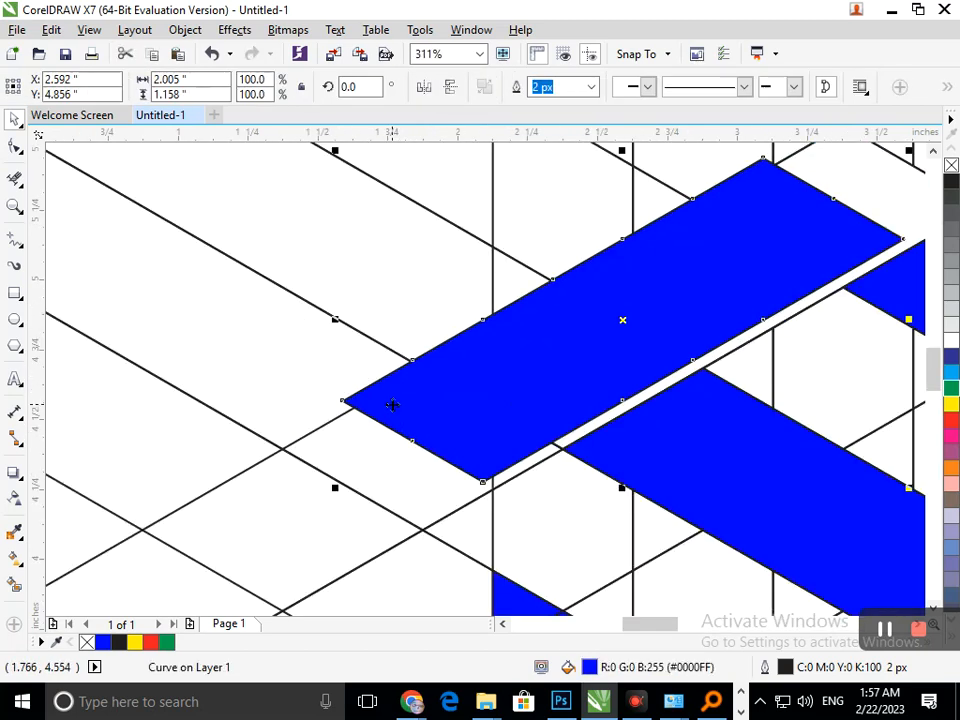
{"action": "key", "text": "Delete"}
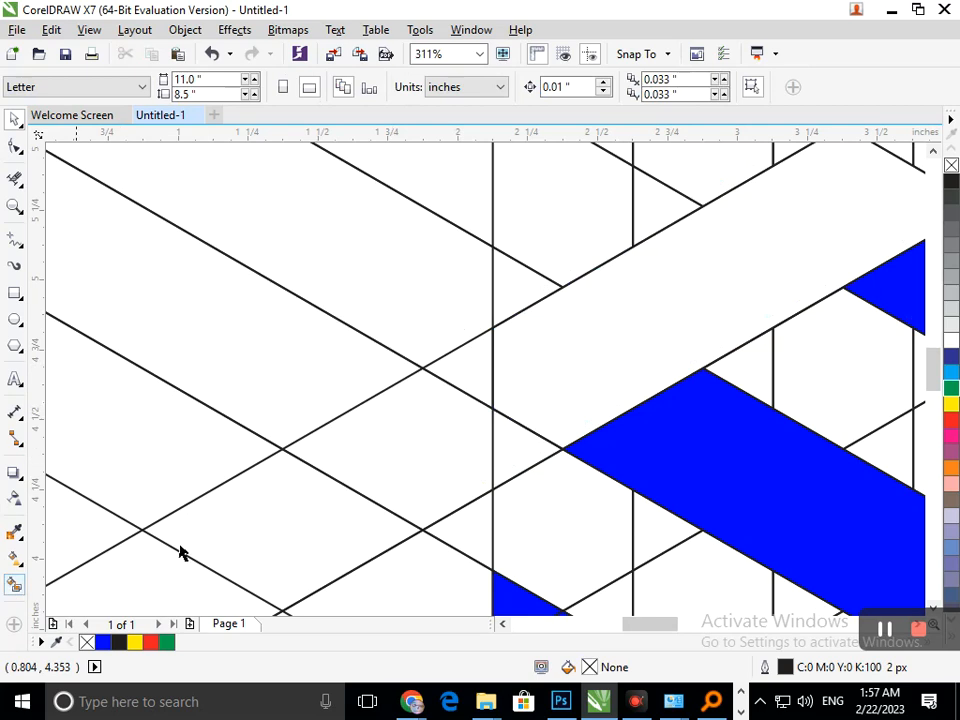
{"action": "left_click", "coordinate": [602, 340]}
{"action": "left_click", "coordinate": [15, 584]}
{"action": "left_click", "coordinate": [607, 376]}
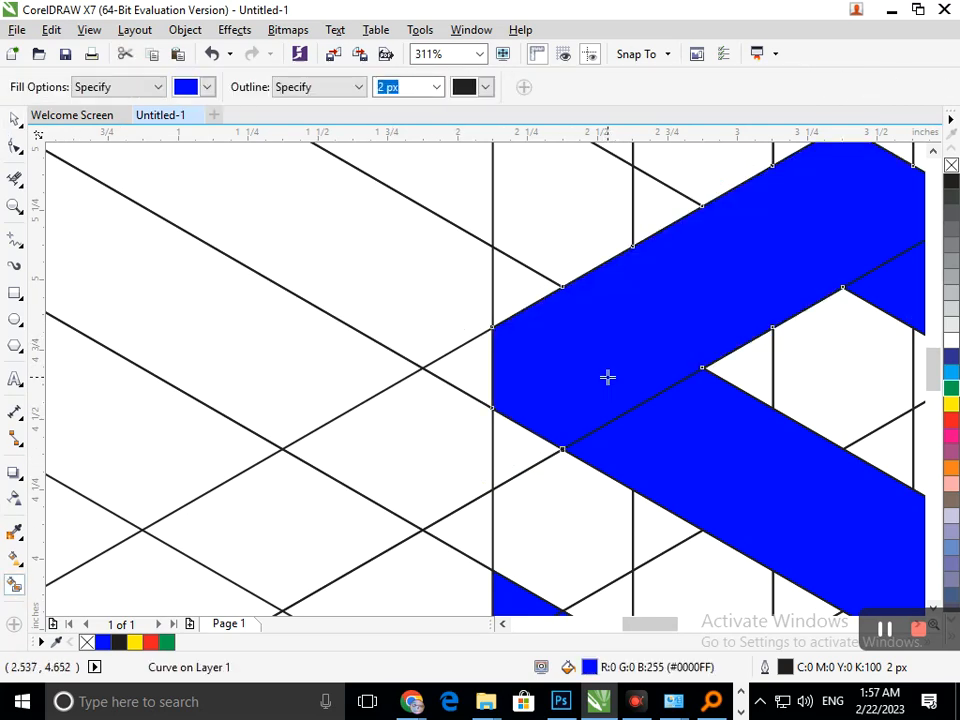
{"action": "key", "text": "F3"}
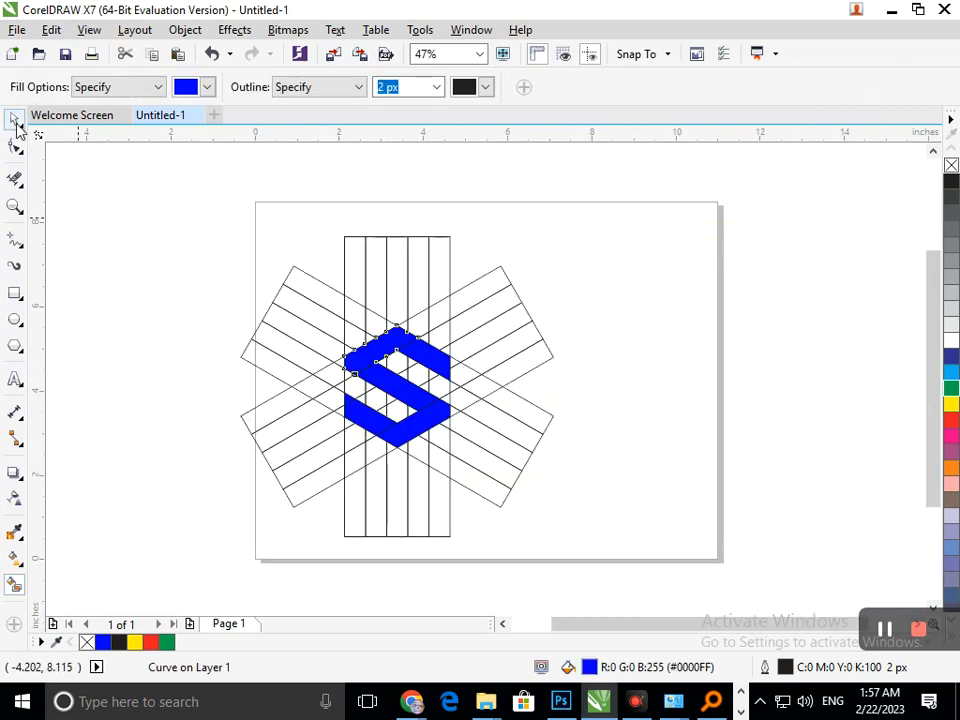
Select all objects in the drawing, including the blue strips and the construction lines.
{"action": "key", "text": "space"}
{"action": "left_click_drag", "start_coordinate": [106, 226], "coordinate": [630, 557]}
{"action": "left_click", "coordinate": [180, 30]}
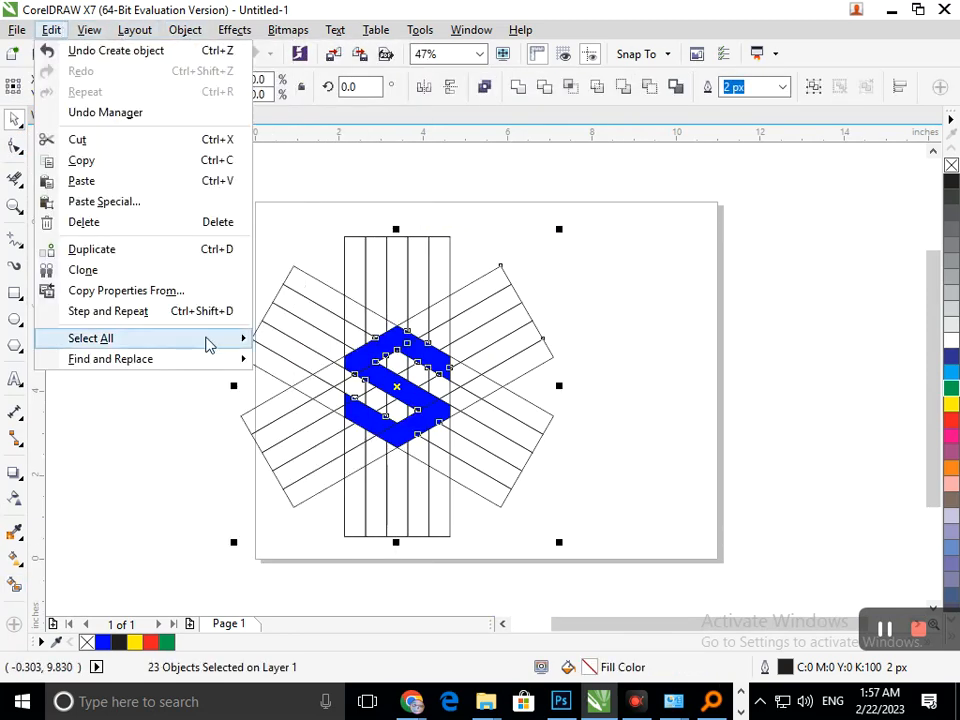
{"action": "mouse_move", "coordinate": [208, 341]}
{"action": "left_click", "coordinate": [293, 341]}
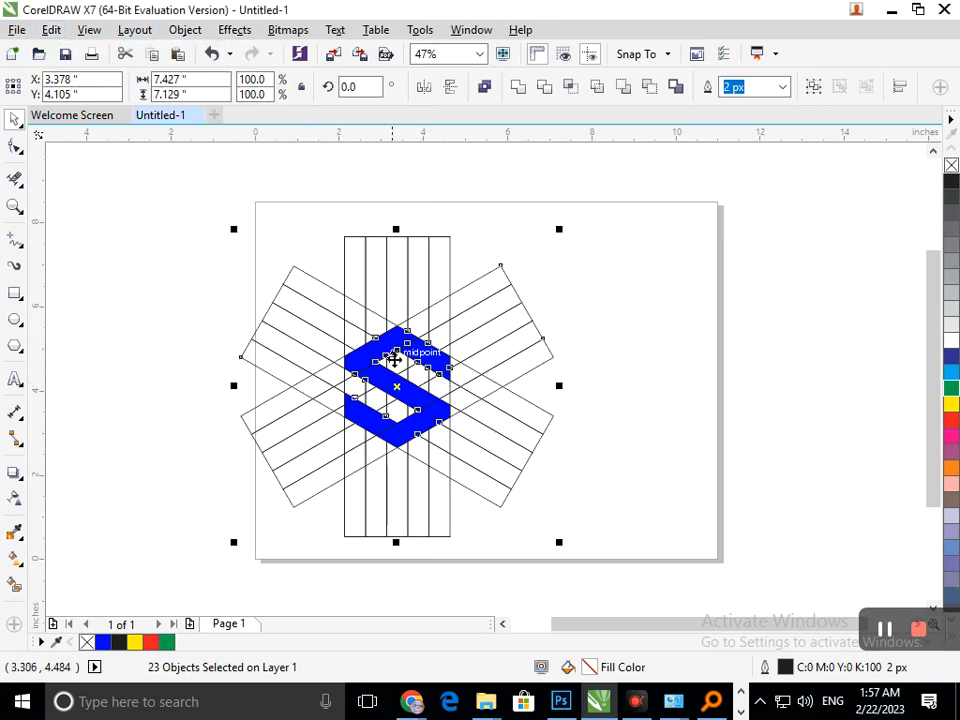
Start a new object search with the Find Wizard, limited to objects that have a uniform color fill.
{"action": "left_click", "coordinate": [50, 30]}
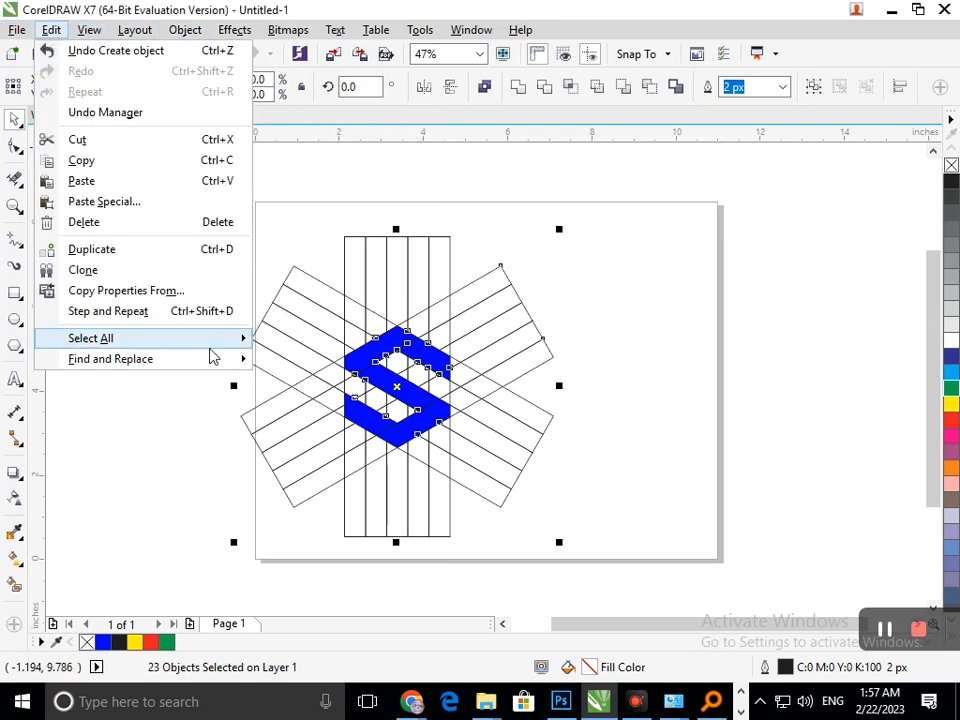
{"action": "mouse_move", "coordinate": [218, 362]}
{"action": "left_click", "coordinate": [317, 360]}
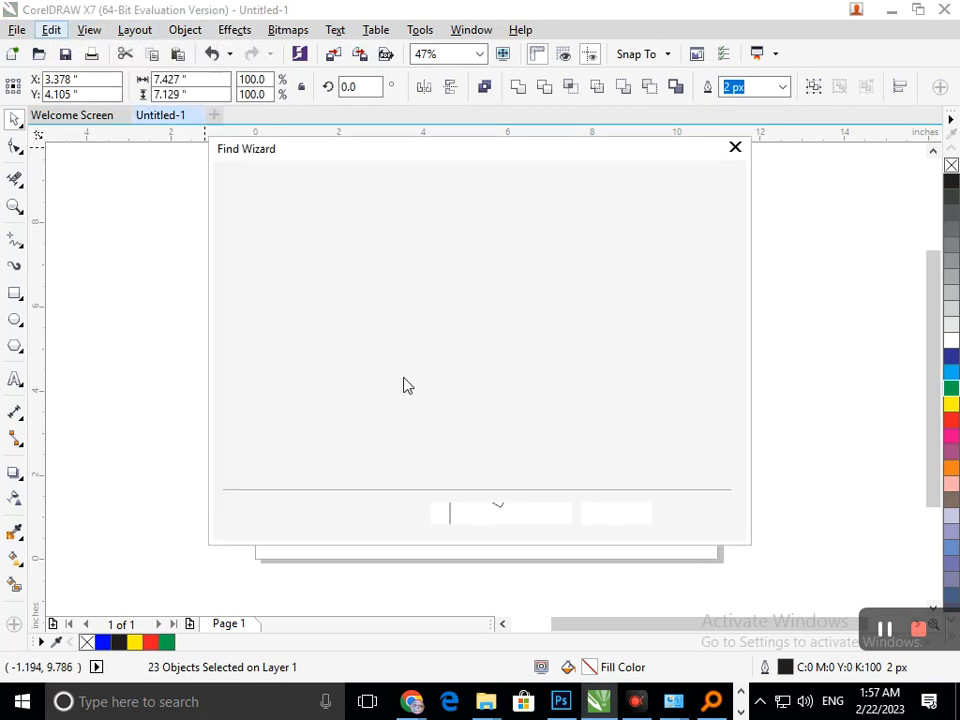
{"action": "left_click_drag", "start_coordinate": [380, 150], "coordinate": [705, 94]}
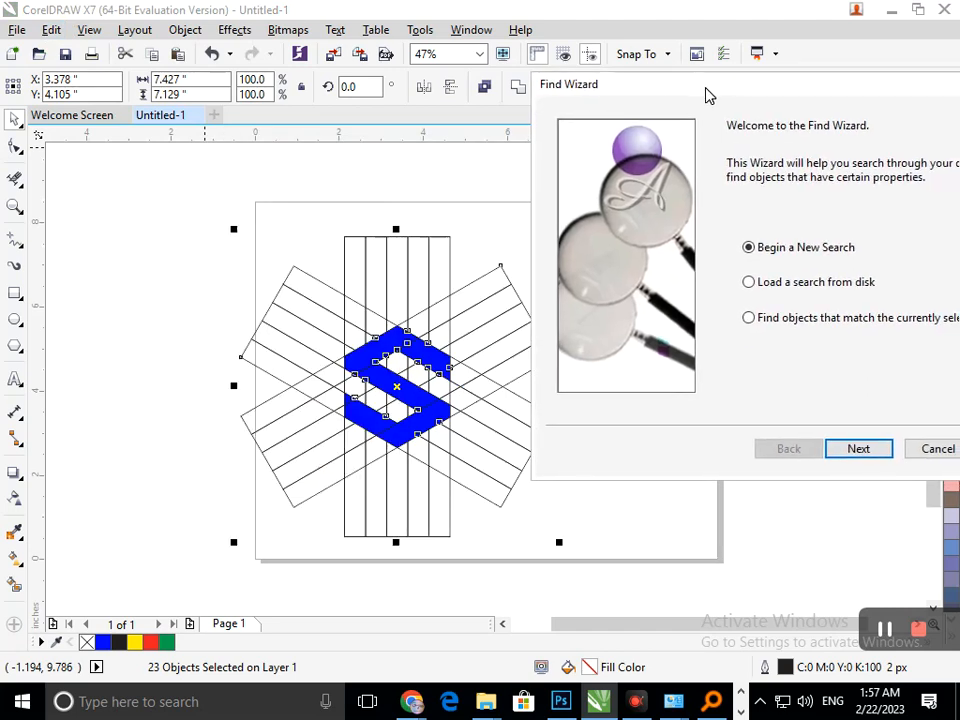
{"action": "left_click", "coordinate": [860, 450]}
{"action": "left_click", "coordinate": [804, 162]}
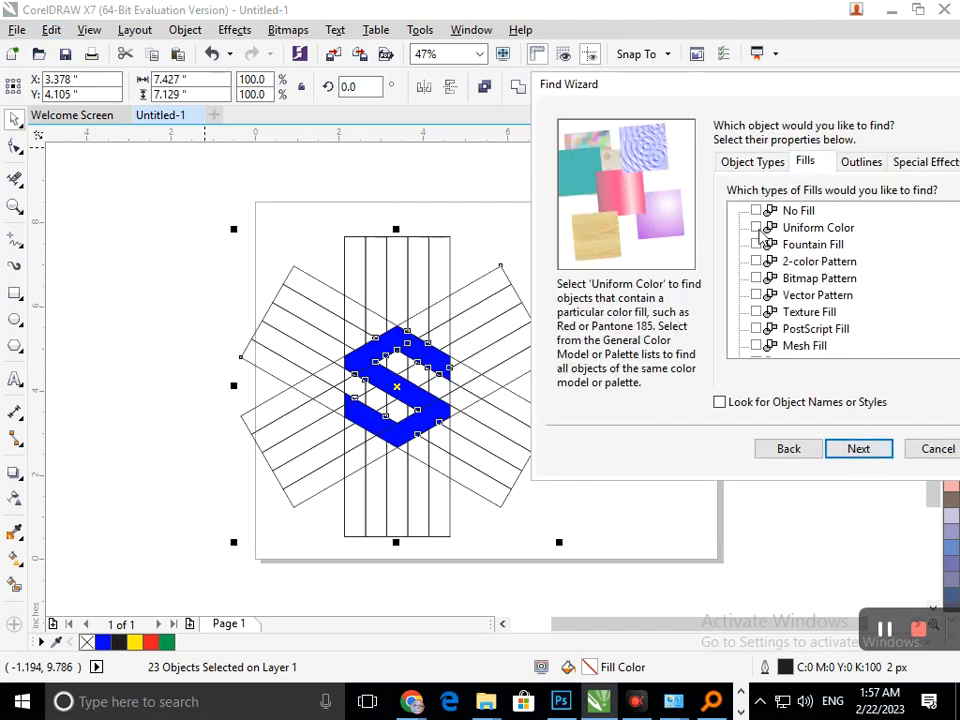
{"action": "left_click", "coordinate": [858, 449]}
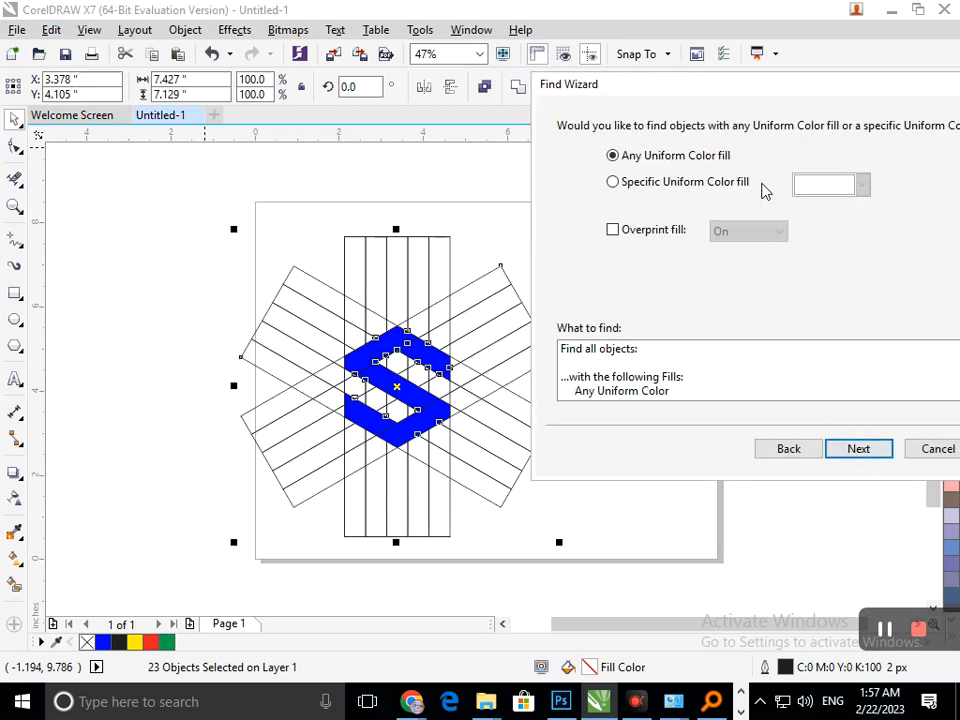
Restrict the search to the specific blue fill sampled from the S shape and select all matching objects.
{"action": "left_click", "coordinate": [745, 182]}
{"action": "left_click", "coordinate": [862, 184]}
{"action": "left_click", "coordinate": [803, 328]}
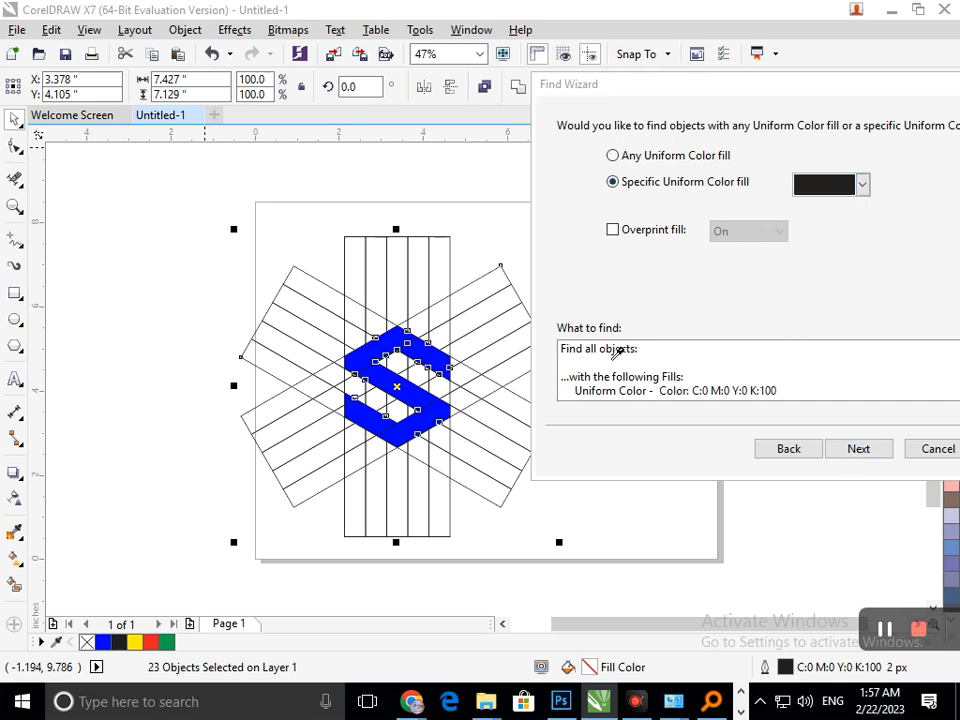
{"action": "left_click", "coordinate": [439, 348]}
{"action": "left_click", "coordinate": [884, 451]}
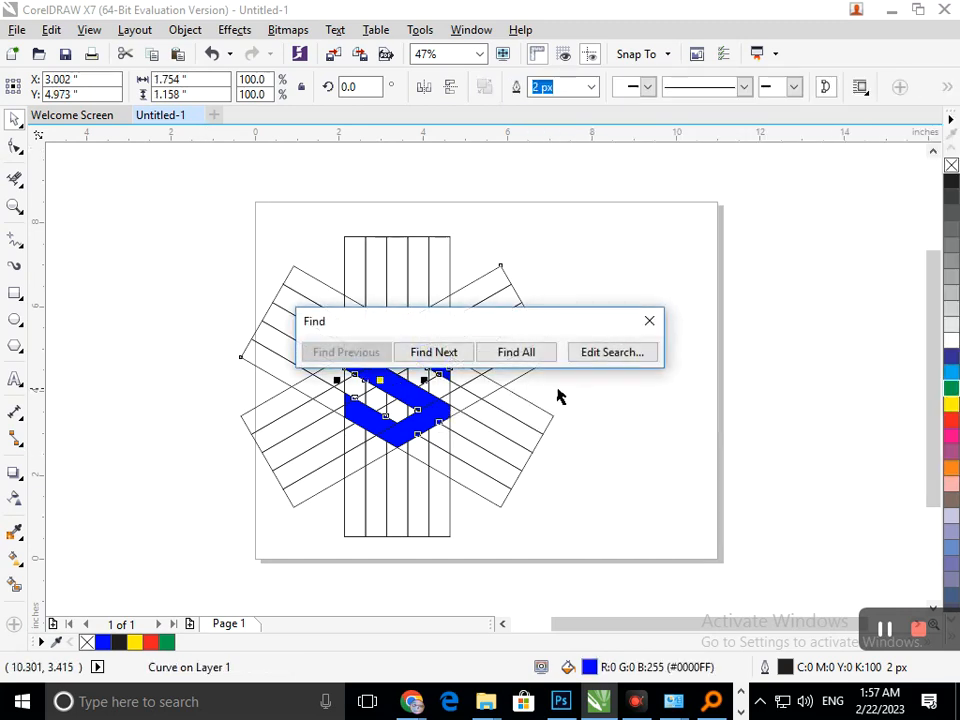
{"action": "left_click", "coordinate": [516, 352]}
{"action": "left_click", "coordinate": [649, 321]}
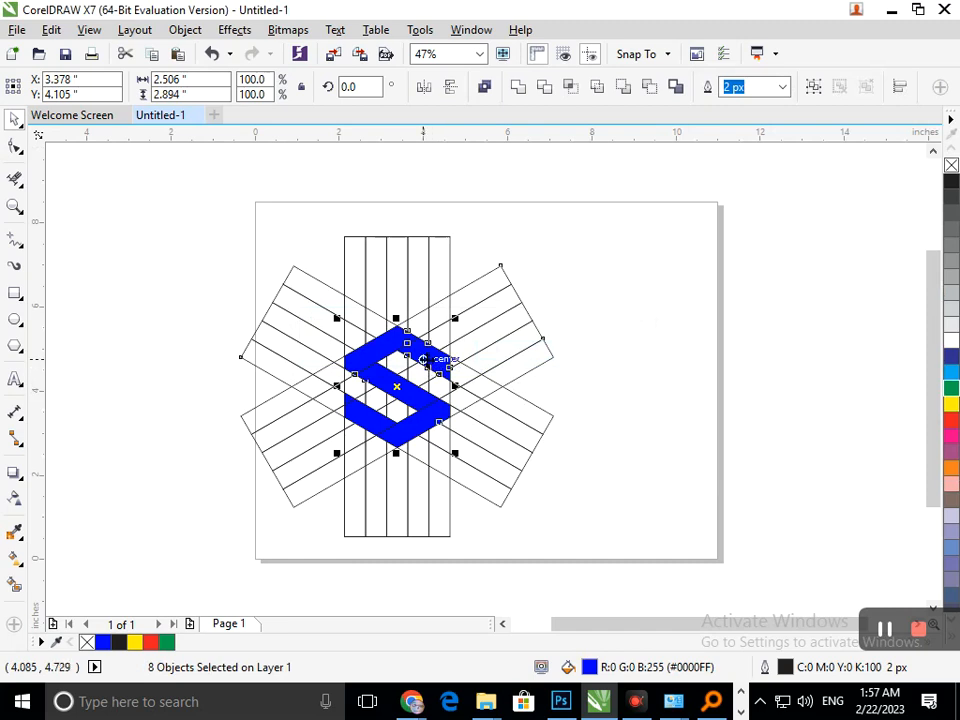
Move the selected blue pieces clear of the construction lines to the right and delete all the construction lines.
{"action": "left_click_drag", "start_coordinate": [424, 359], "coordinate": [736, 308]}
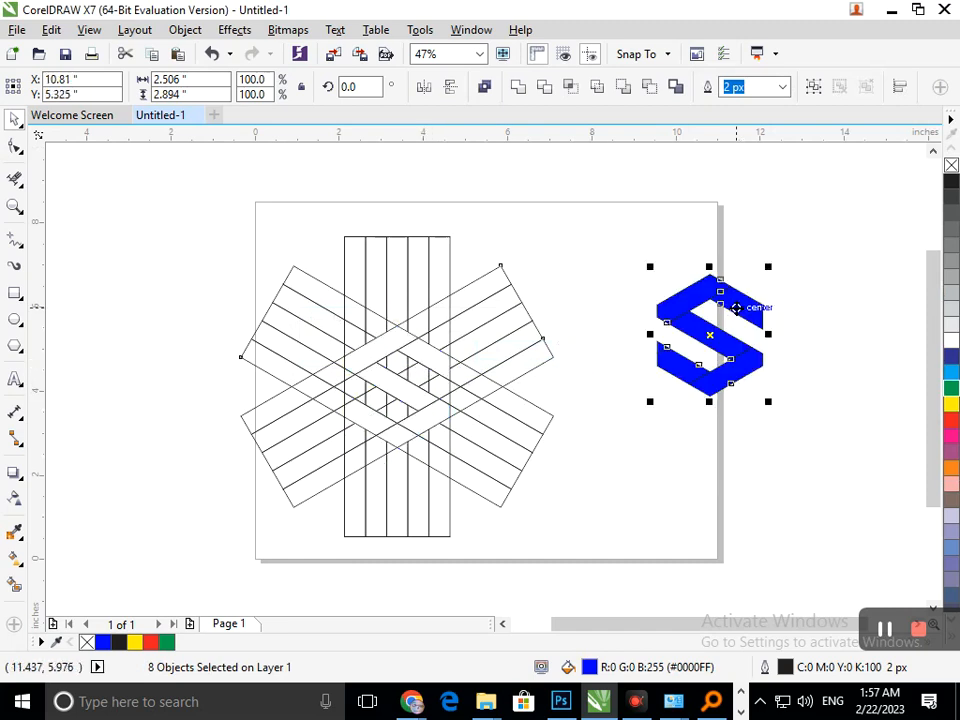
{"action": "left_click", "coordinate": [690, 231]}
{"action": "left_click_drag", "start_coordinate": [226, 228], "coordinate": [630, 561]}
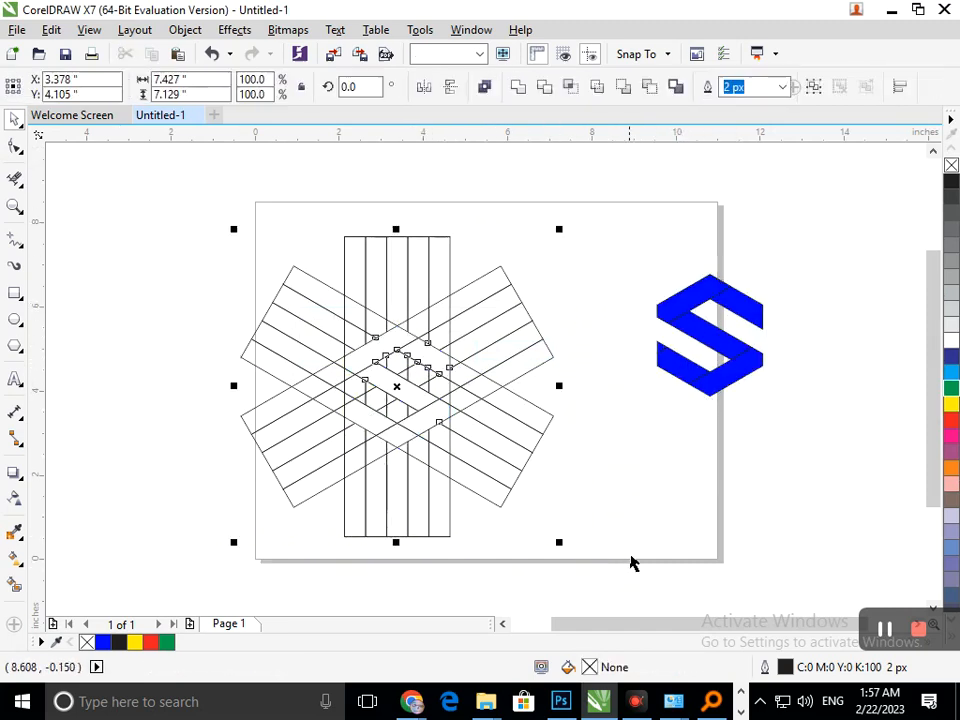
{"action": "key", "text": "Delete"}
Move the blue S shape to the middle of the page and enlarge it proportionally to about 226.6%.
{"action": "left_click_drag", "start_coordinate": [561, 242], "coordinate": [772, 412]}
{"action": "left_click_drag", "start_coordinate": [692, 391], "coordinate": [481, 403]}
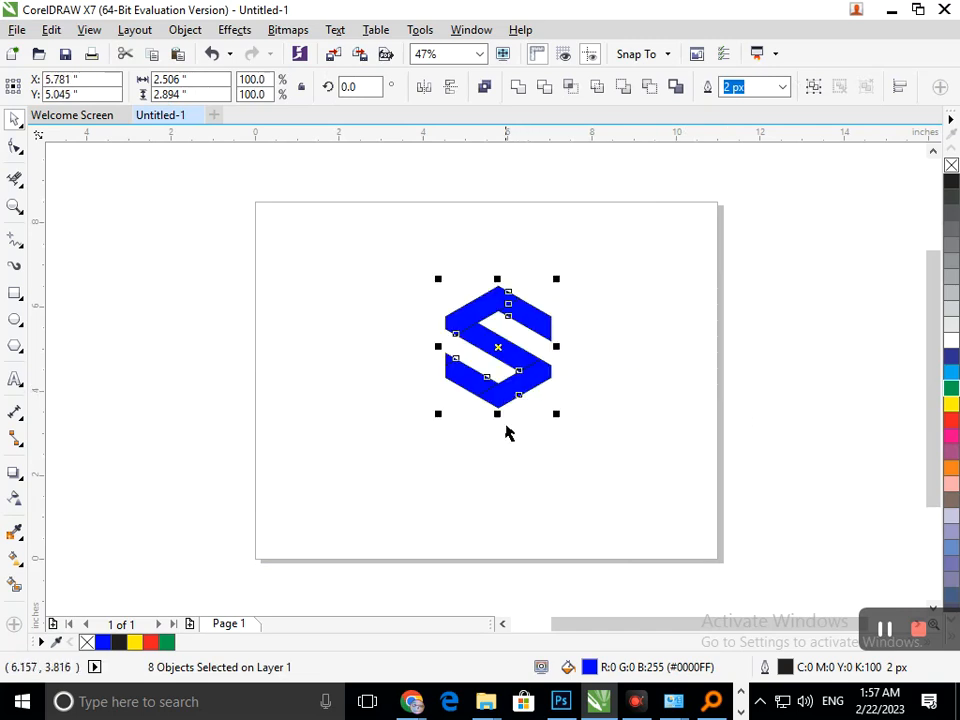
{"action": "left_click", "coordinate": [556, 473]}
{"action": "left_click_drag", "start_coordinate": [607, 432], "coordinate": [605, 425]}
{"action": "left_click_drag", "start_coordinate": [437, 413], "coordinate": [373, 491]}
Try moving the upper-left strip away from the enlarged S shape.
{"action": "left_click", "coordinate": [505, 283]}
{"action": "left_click_drag", "start_coordinate": [489, 242], "coordinate": [286, 295]}
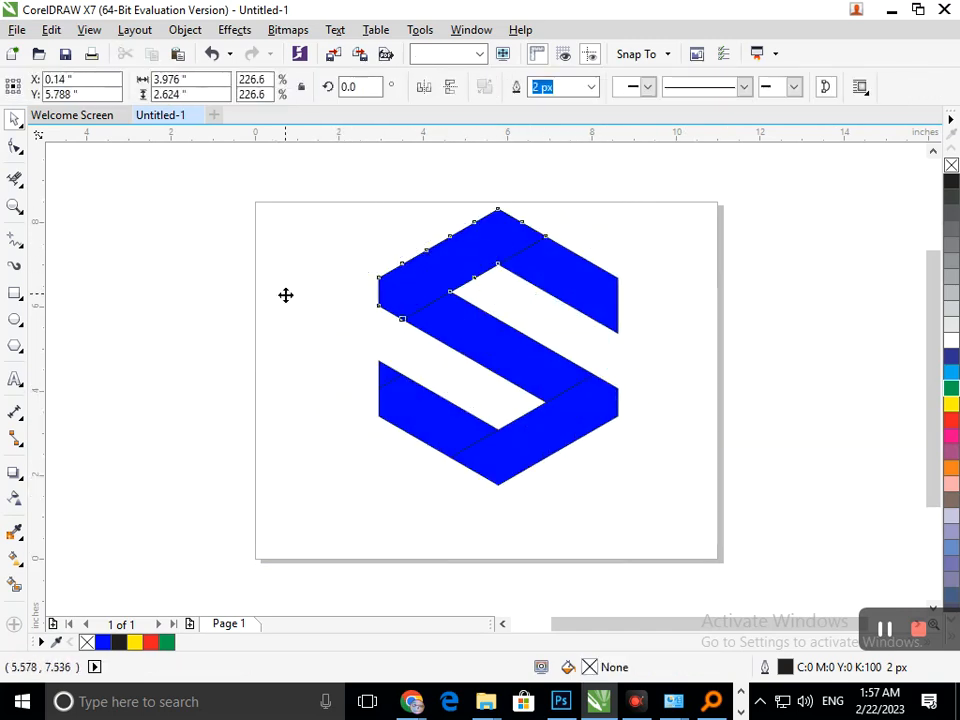
{"action": "key", "text": "ctrl+z"}
Weld the small blue triangle at the outer end of the lower-left strip to that strip.
{"action": "left_click_drag", "start_coordinate": [388, 385], "coordinate": [337, 362]}
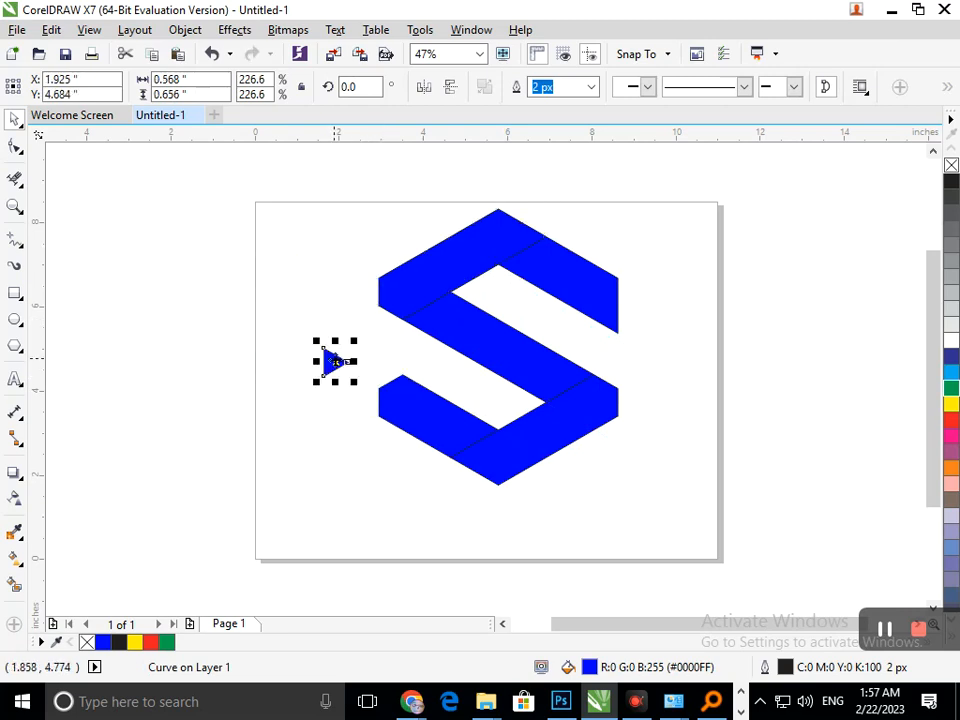
{"action": "key", "text": "ctrl+z"}
{"action": "left_click", "coordinate": [519, 88]}
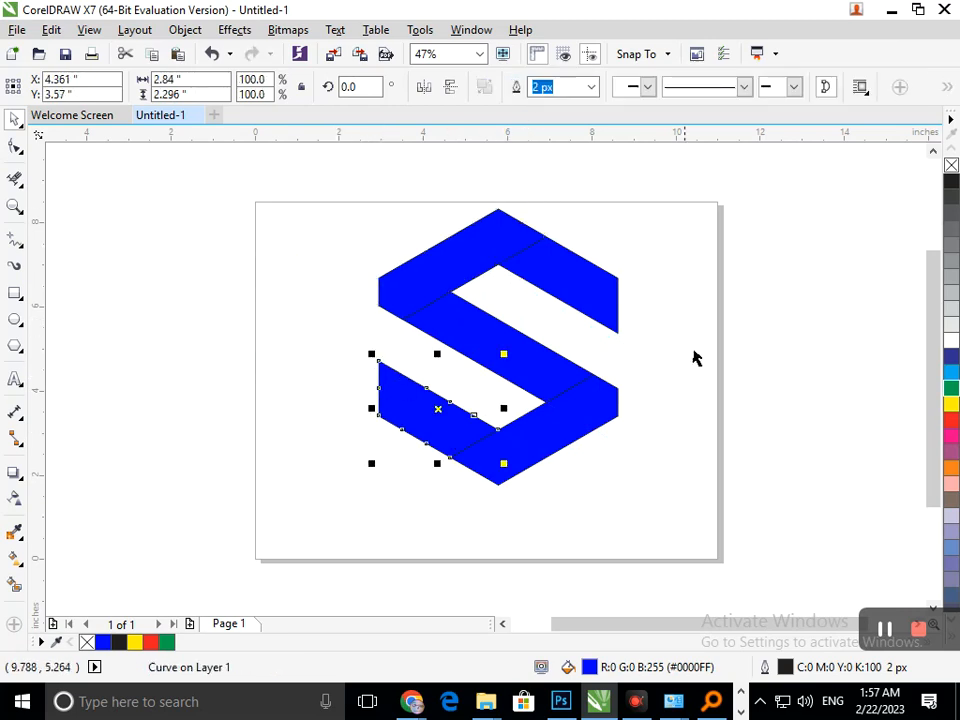
{"action": "left_click", "coordinate": [694, 358]}
Try moving the lower-right strip and the upper-left strip away from the S shape.
{"action": "left_click_drag", "start_coordinate": [570, 414], "coordinate": [611, 476]}
{"action": "key", "text": "ctrl+z"}
{"action": "left_click_drag", "start_coordinate": [469, 292], "coordinate": [395, 278]}
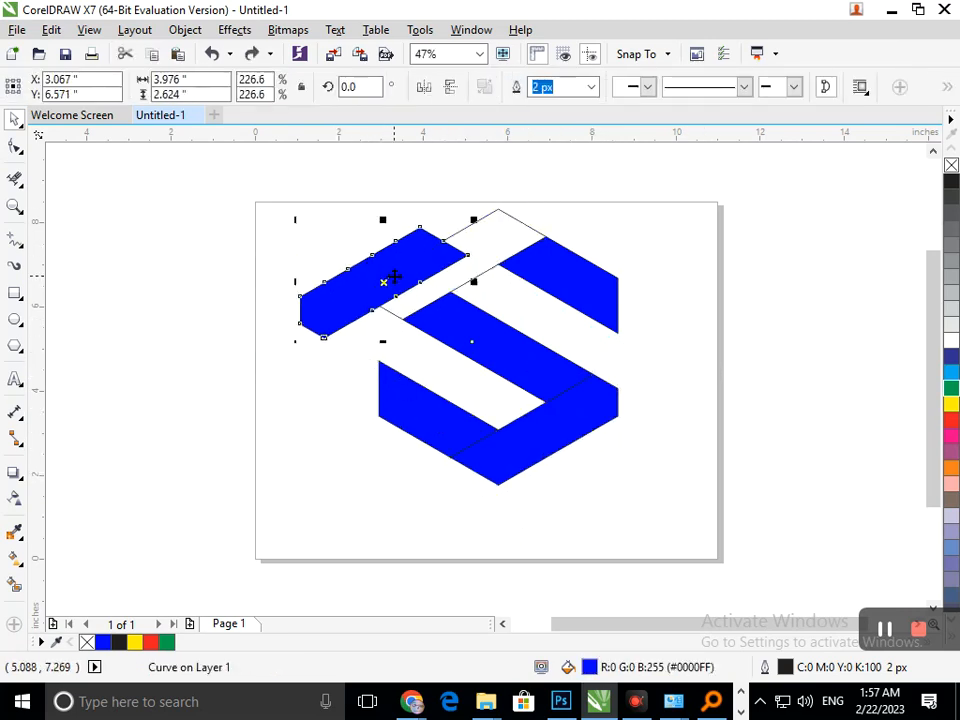
{"action": "key", "text": "ctrl+z"}
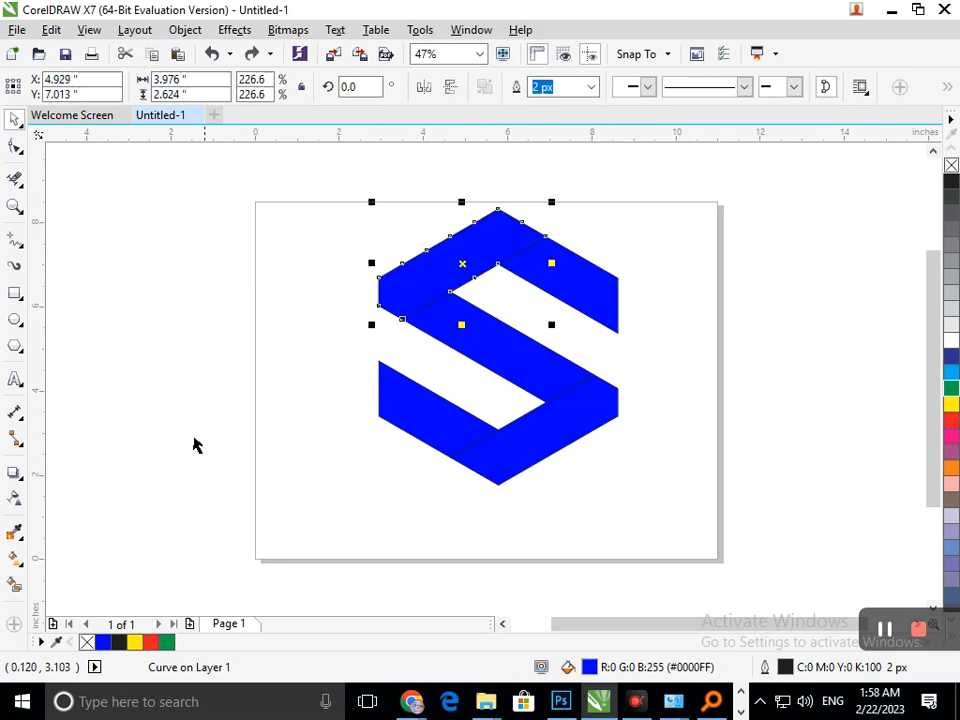
Apply a blue-to-white linear fountain fill to the upper-right strip, running from its lowest corner to its upper inner corner.
{"action": "left_click", "coordinate": [20, 566]}
{"action": "left_click", "coordinate": [78, 558]}
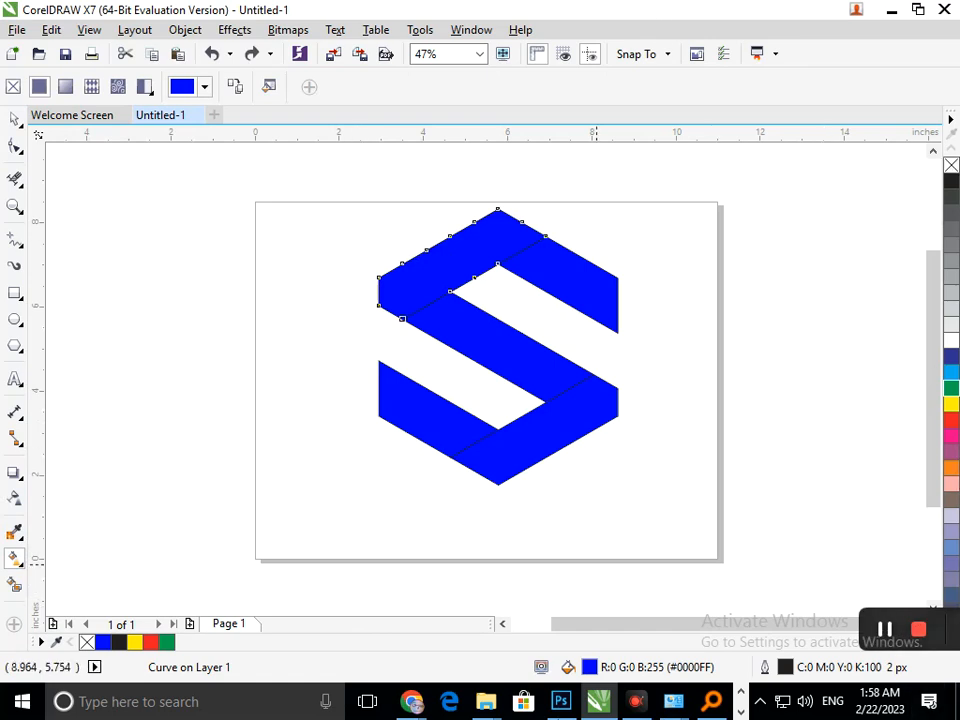
{"action": "left_click", "coordinate": [614, 334]}
{"action": "left_click_drag", "start_coordinate": [617, 335], "coordinate": [539, 238]}
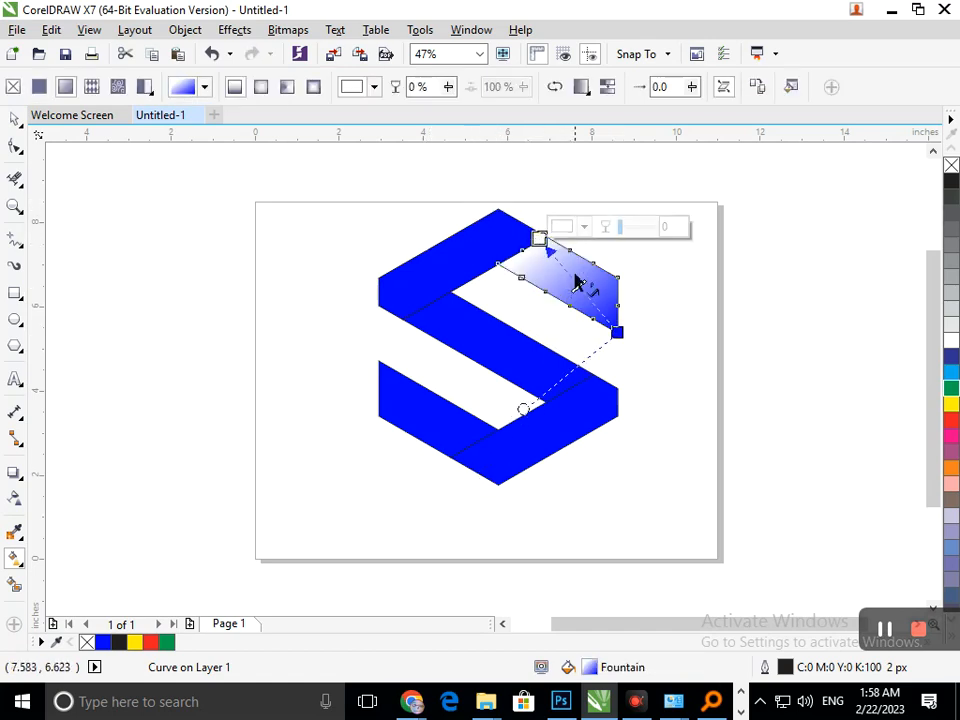
Change the white end color of the upper-right strip's fountain fill to green.
{"action": "left_click", "coordinate": [563, 228]}
{"action": "left_click_drag", "start_coordinate": [604, 334], "coordinate": [607, 318]}
{"action": "left_click_drag", "start_coordinate": [679, 388], "coordinate": [680, 380]}
{"action": "mouse_move", "coordinate": [640, 320]}
{"action": "left_mouse_down"}
{"action": "mouse_move", "coordinate": [600, 321]}
{"action": "mouse_move", "coordinate": [628, 369]}
{"action": "mouse_move", "coordinate": [624, 347]}
{"action": "left_mouse_up"}
{"action": "left_click", "coordinate": [536, 275]}
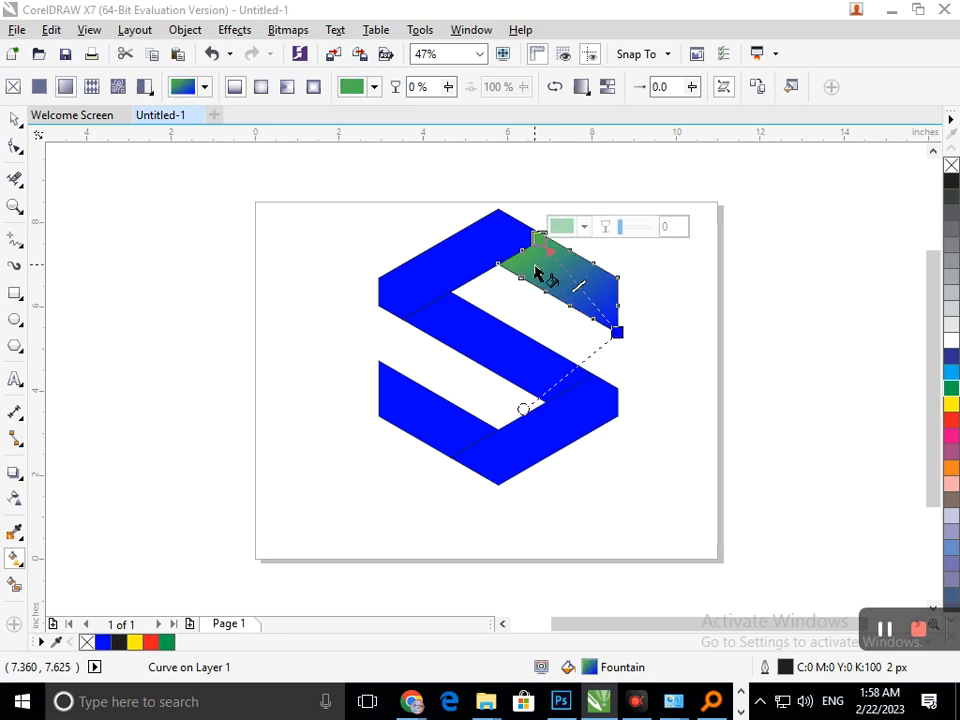
Change the blue start color of the upper-right strip's fountain fill to dark green #388C1F.
{"action": "left_click", "coordinate": [617, 330]}
{"action": "left_click", "coordinate": [638, 324]}
{"action": "mouse_move", "coordinate": [759, 440]}
{"action": "left_mouse_down"}
{"action": "mouse_move", "coordinate": [759, 480]}
{"action": "mouse_move", "coordinate": [722, 453]}
{"action": "left_mouse_up"}
{"action": "left_click", "coordinate": [737, 446]}
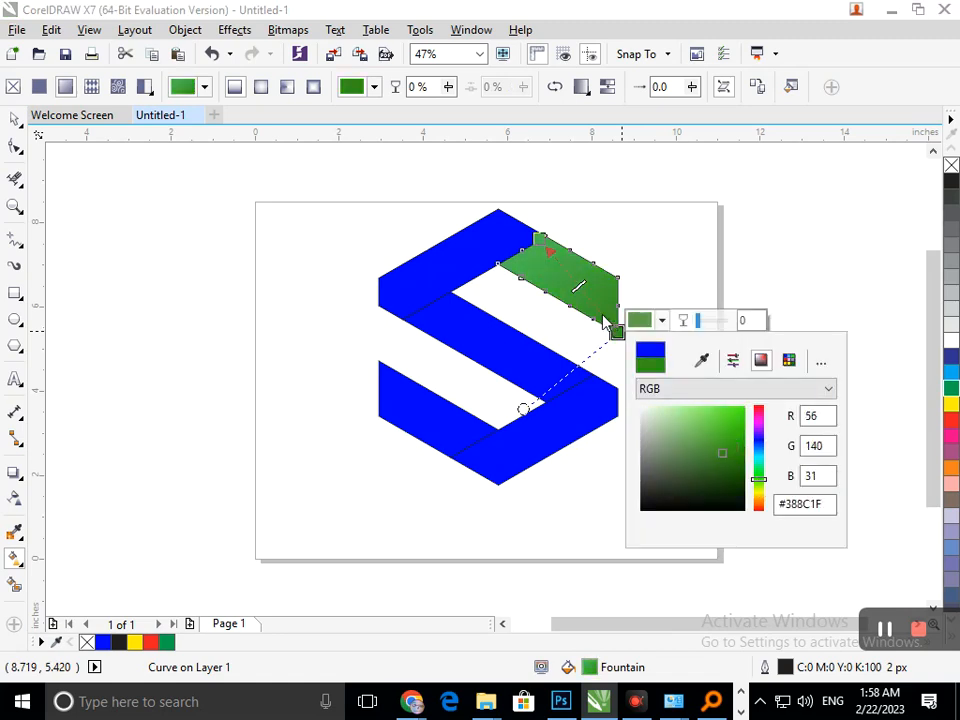
Add a color node at 45% in the upper-right strip's fountain fill and set it to light cyan #67EBE2.
{"action": "double_click", "coordinate": [580, 289]}
{"action": "left_click", "coordinate": [604, 279]}
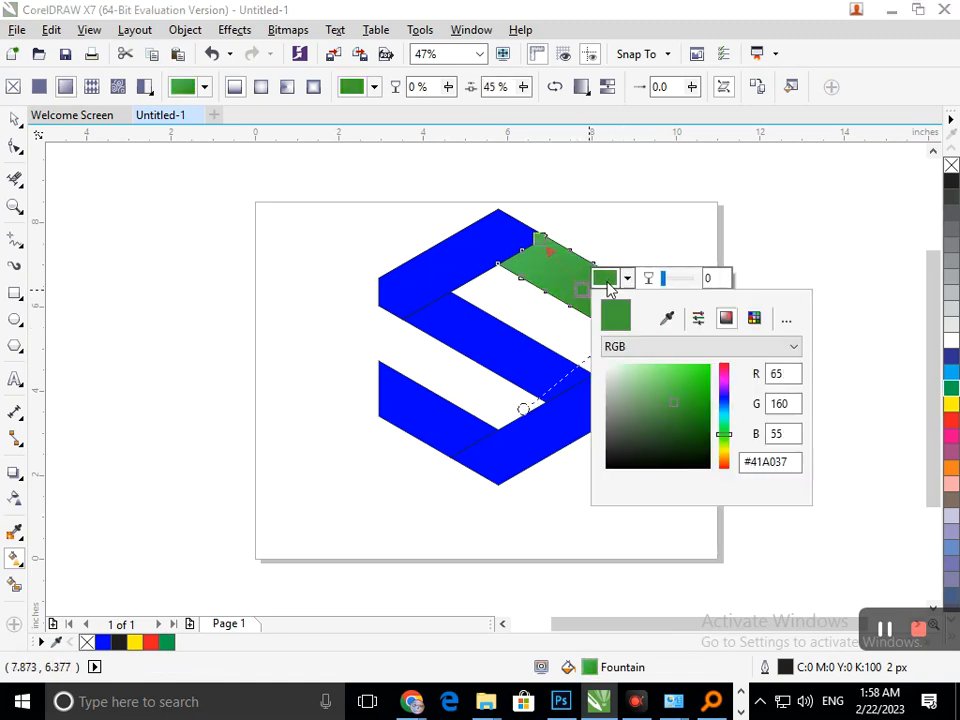
{"action": "left_click_drag", "start_coordinate": [726, 432], "coordinate": [712, 417]}
{"action": "left_click", "coordinate": [676, 369]}
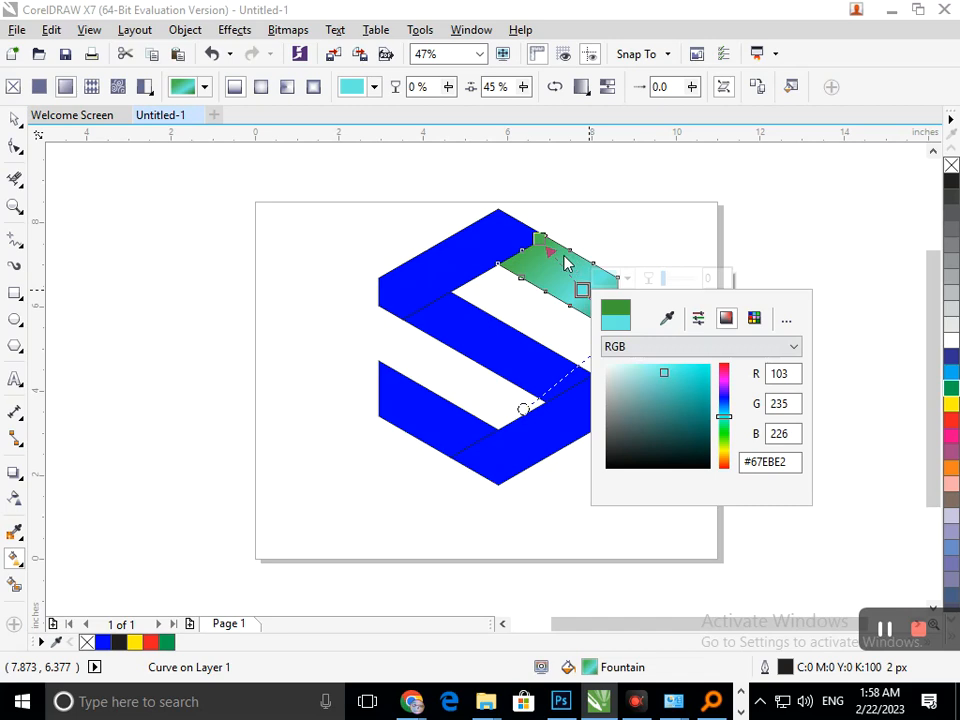
{"action": "left_click", "coordinate": [15, 120]}
{"action": "left_click", "coordinate": [589, 362]}
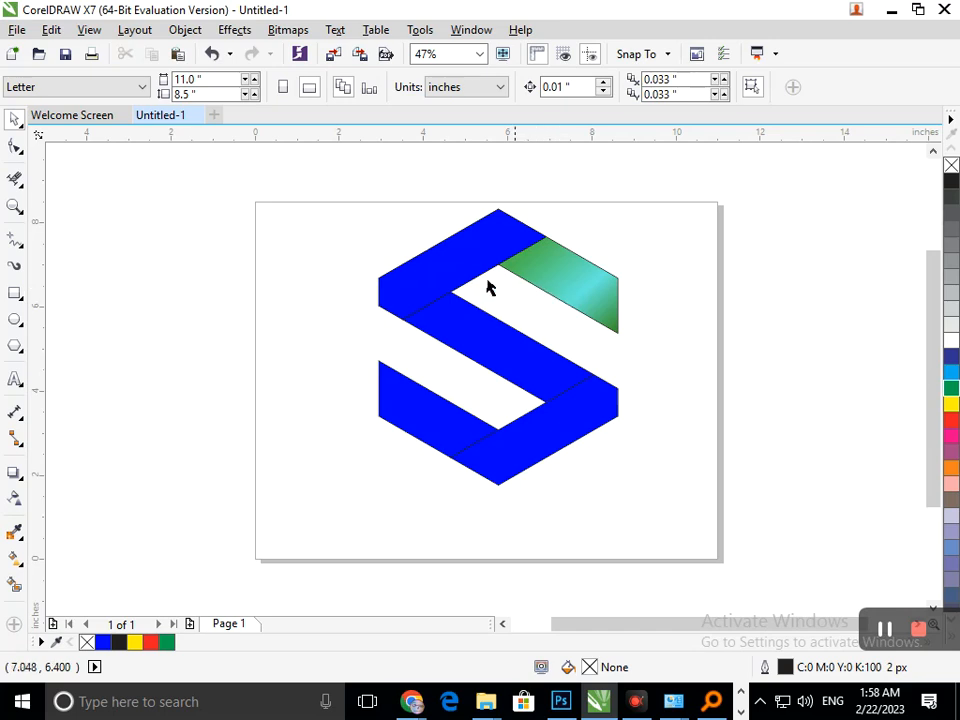
Copy only the fill of the upper-right gradient strip onto the upper-left strip.
{"action": "left_click_drag", "start_coordinate": [430, 258], "coordinate": [332, 257]}
{"action": "key", "text": "ctrl+z"}
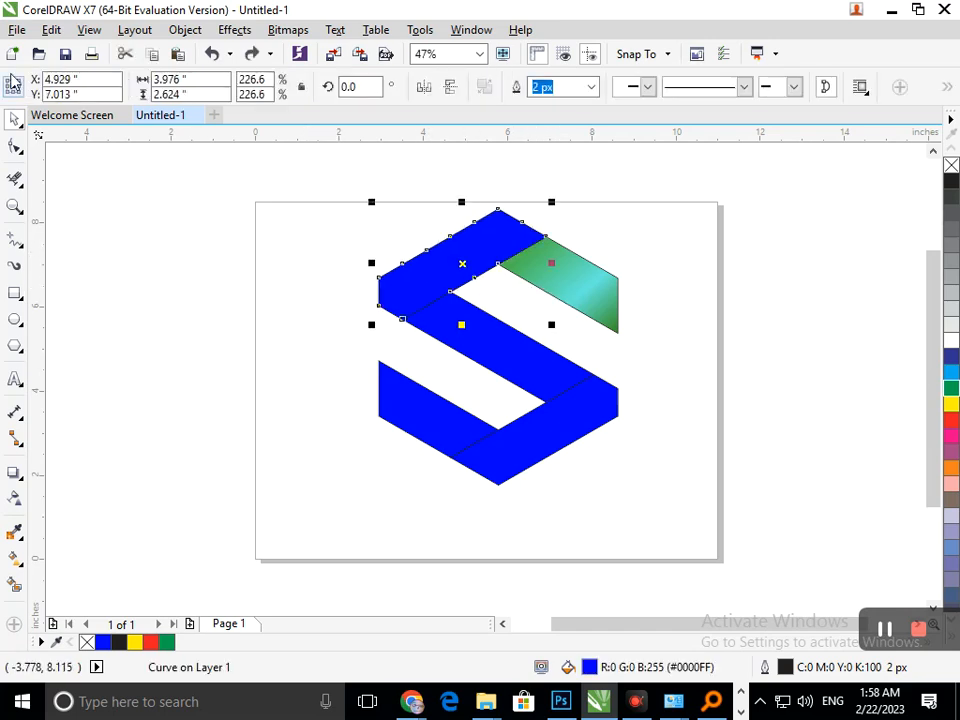
{"action": "left_click", "coordinate": [51, 30]}
{"action": "left_click", "coordinate": [150, 292]}
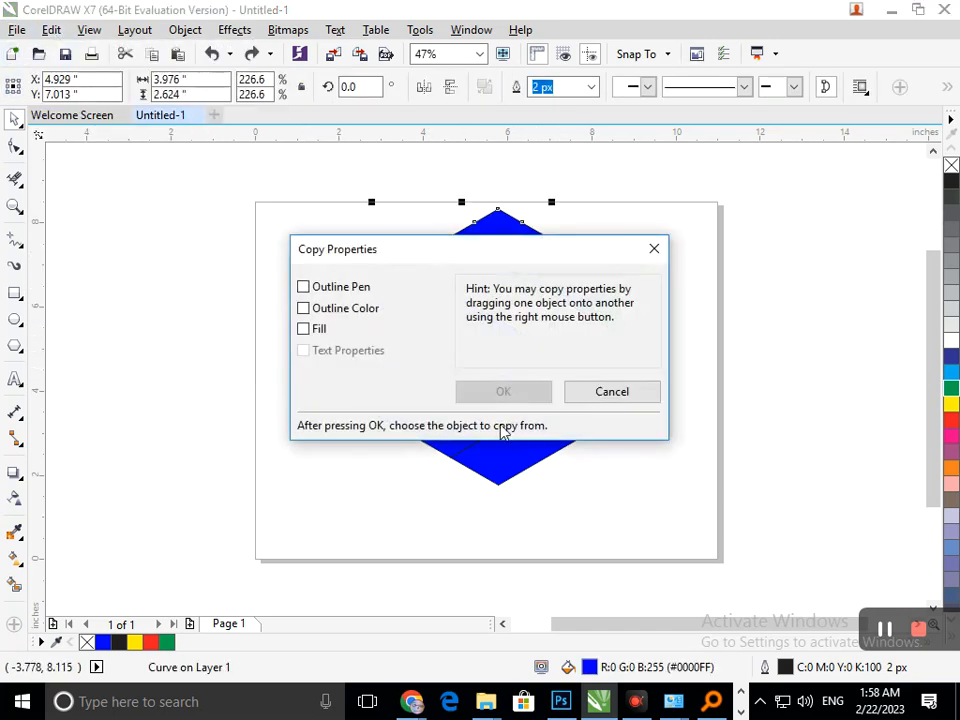
{"action": "left_click", "coordinate": [497, 392]}
{"action": "left_click", "coordinate": [561, 272]}
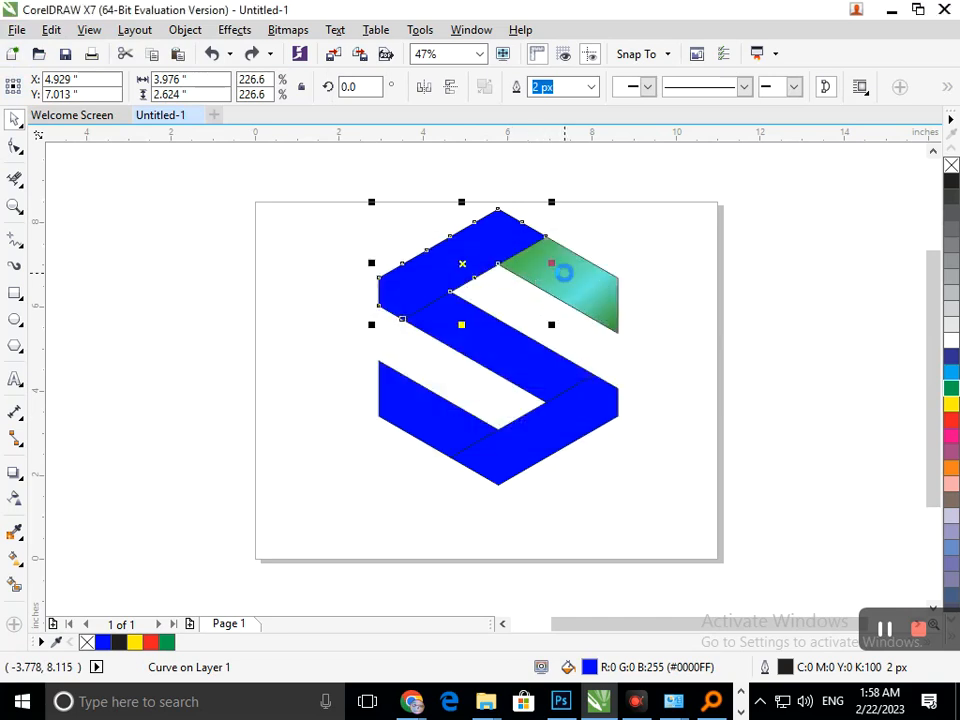
{"action": "left_click", "coordinate": [343, 364]}
Copy the gradient fill of the upper-left strip onto the middle diagonal strip.
{"action": "left_click_drag", "start_coordinate": [500, 366], "coordinate": [459, 408]}
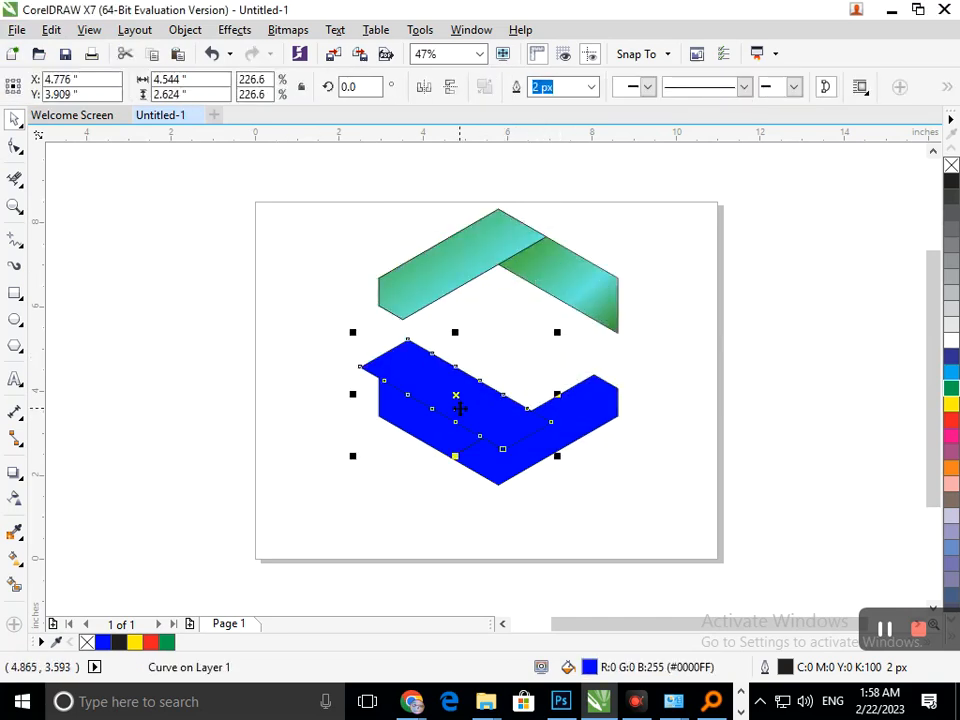
{"action": "key", "text": "ctrl+z"}
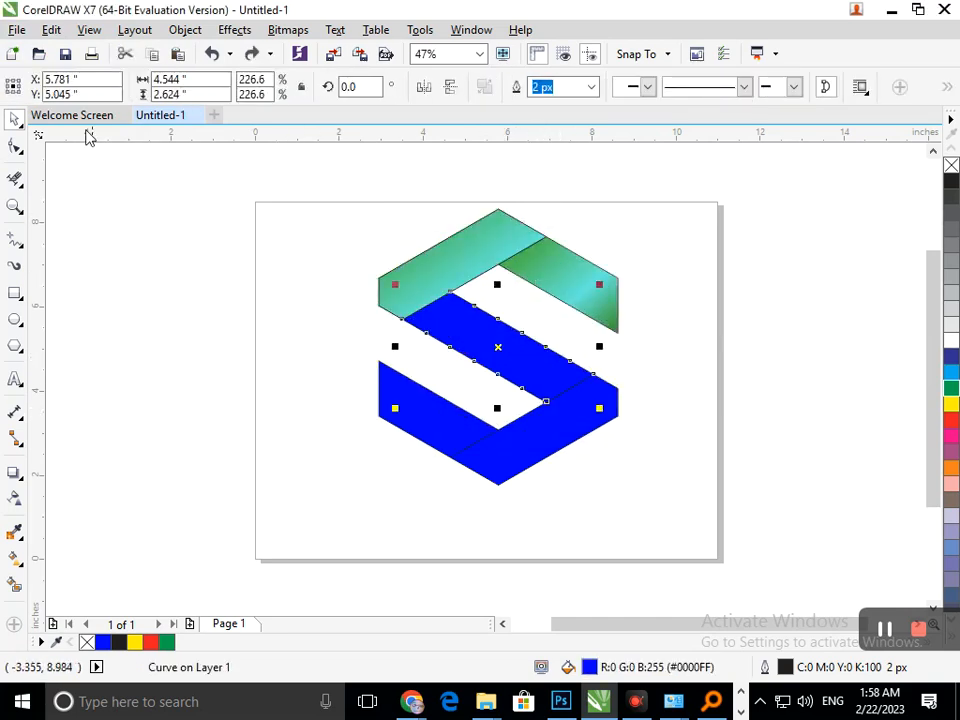
{"action": "left_click", "coordinate": [51, 29]}
{"action": "left_click", "coordinate": [137, 289]}
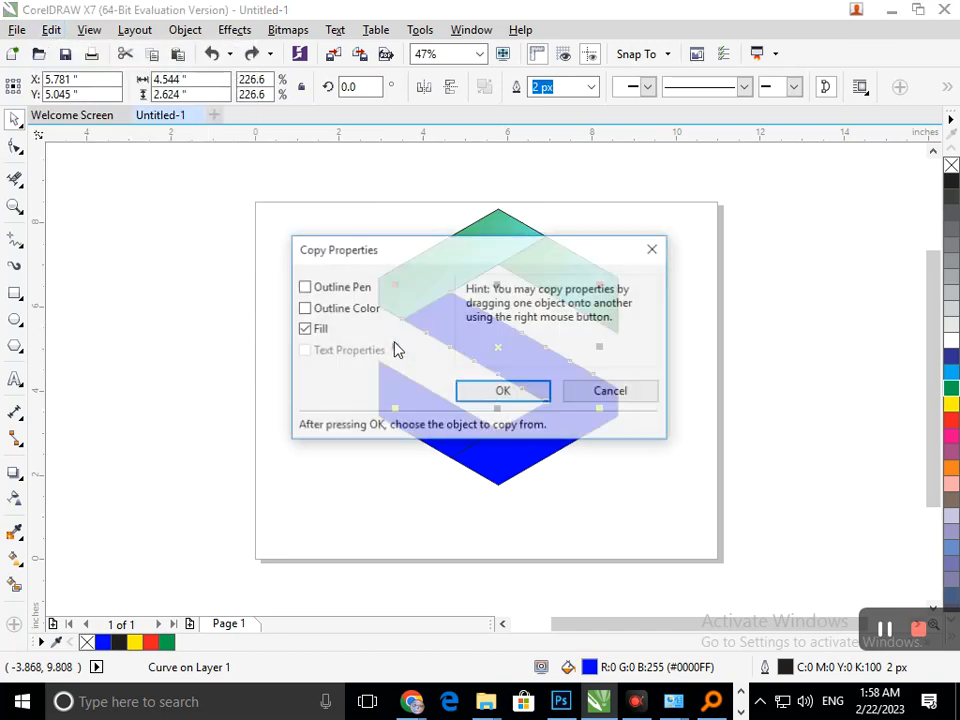
{"action": "left_click", "coordinate": [470, 391]}
{"action": "left_click", "coordinate": [433, 290]}
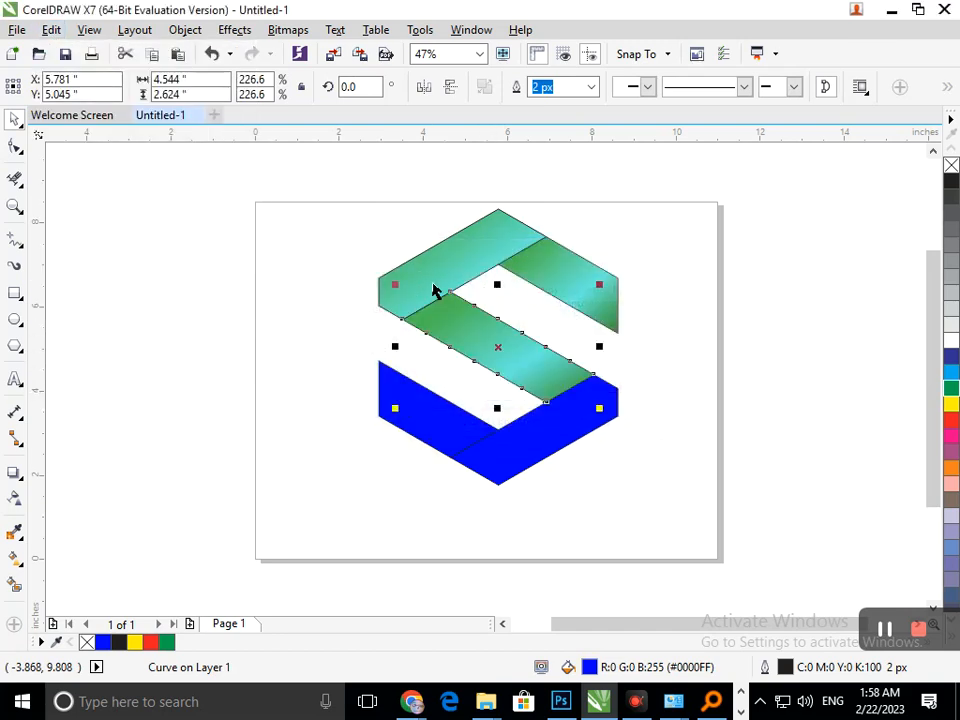
Copy the gradient fill of the middle diagonal strip onto the lower-right strip.
{"action": "left_click", "coordinate": [545, 445]}
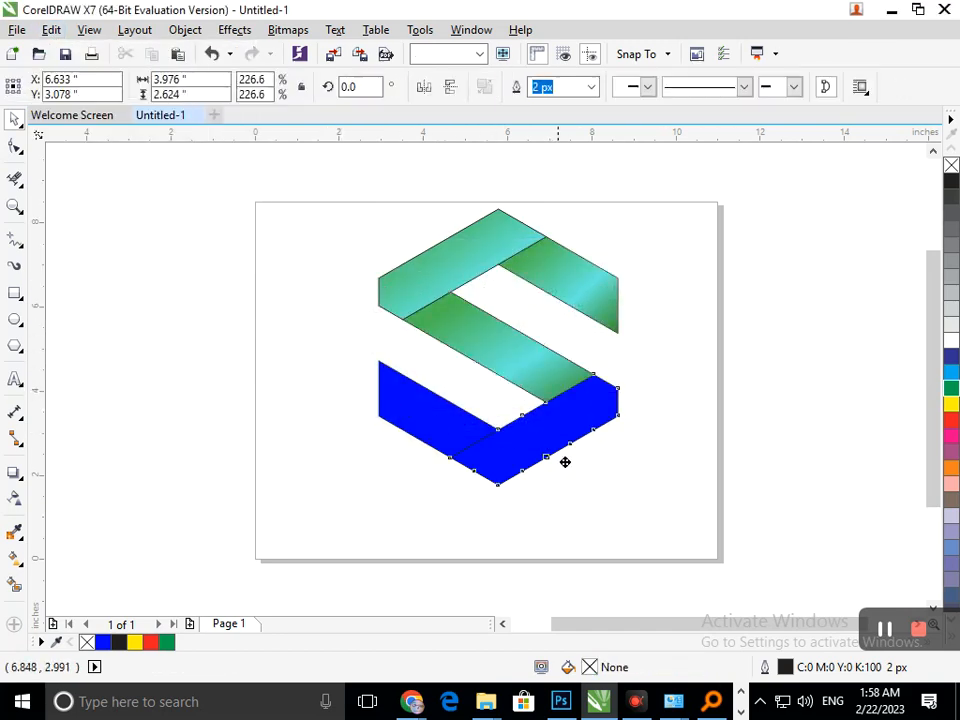
{"action": "left_click", "coordinate": [51, 29]}
{"action": "left_click", "coordinate": [137, 289]}
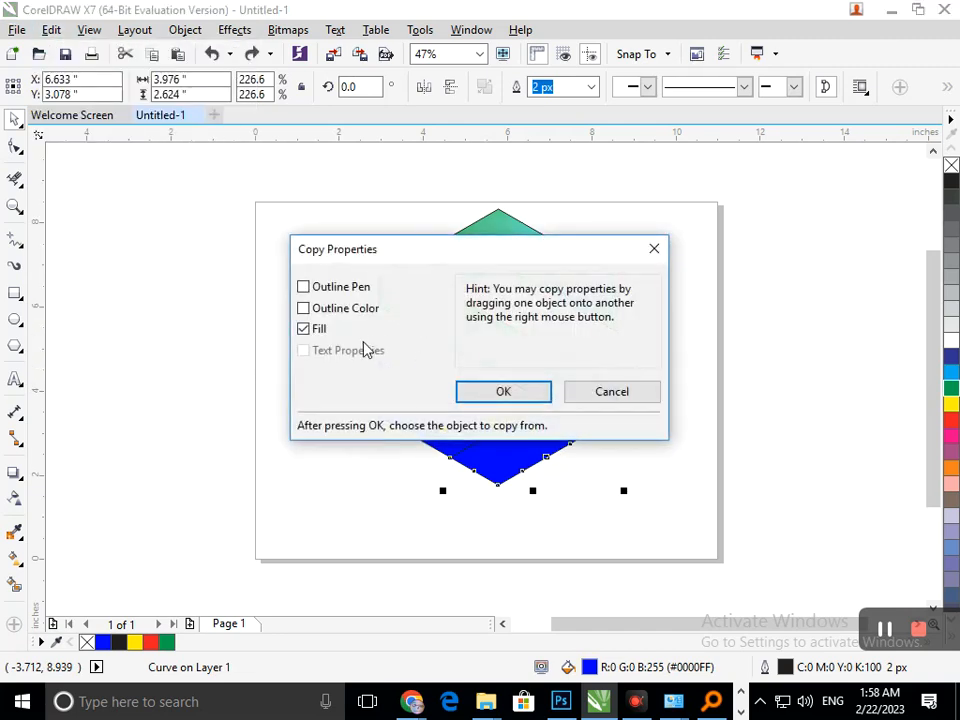
{"action": "left_click", "coordinate": [478, 403]}
{"action": "left_click", "coordinate": [467, 343]}
{"action": "left_click", "coordinate": [579, 557]}
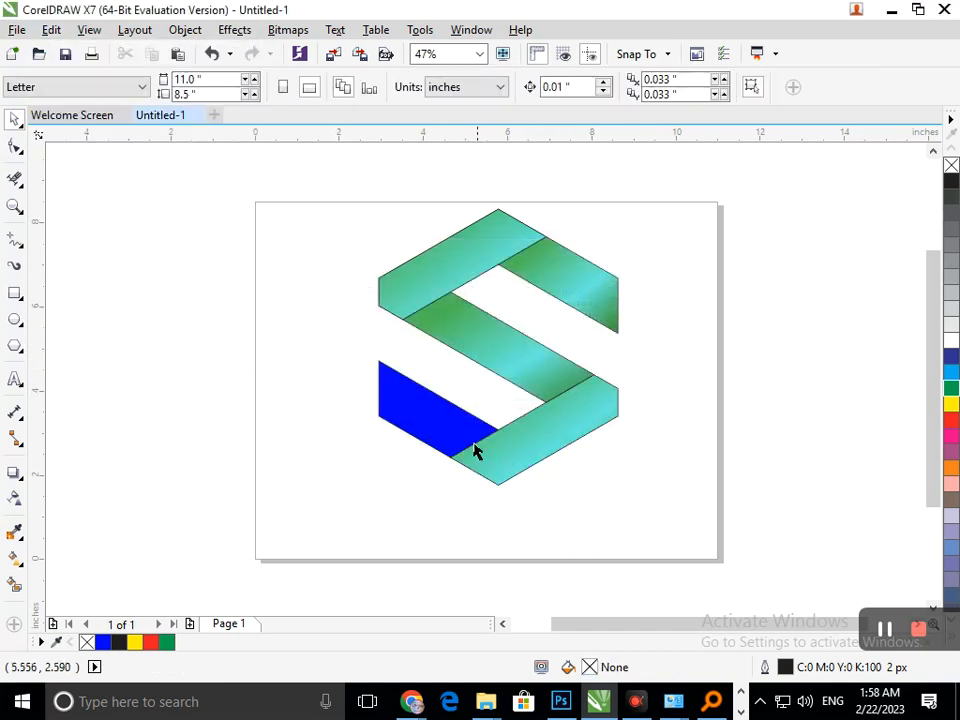
Copy only the gradient fill of the upper-left strip onto the blue lower-left strip.
{"action": "left_click_drag", "start_coordinate": [476, 450], "coordinate": [350, 449]}
{"action": "key", "text": "ctrl+z"}
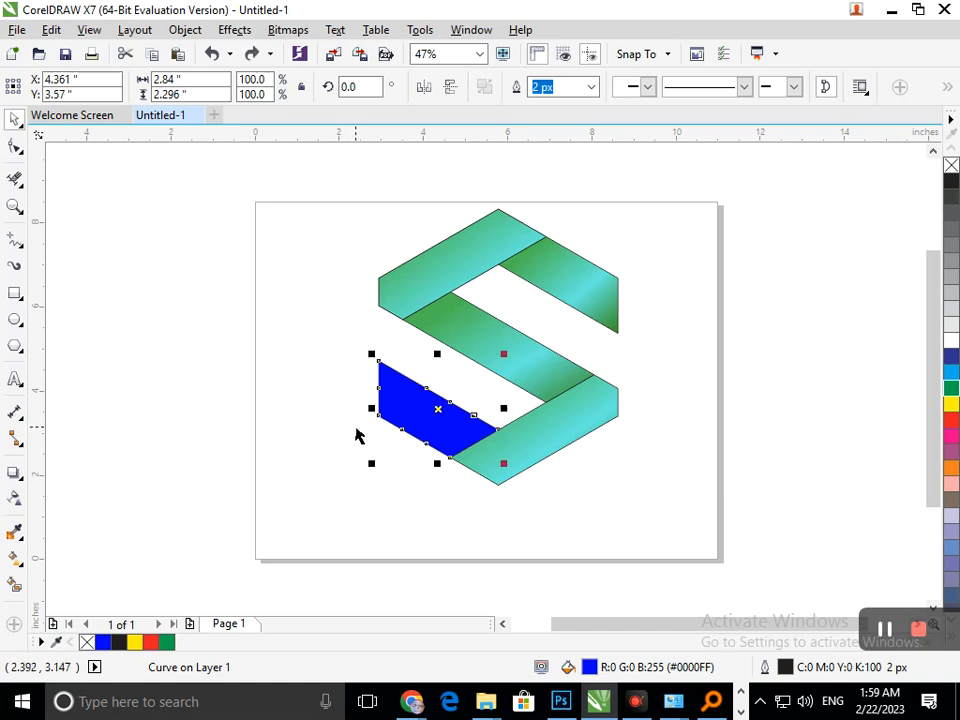
{"action": "left_click", "coordinate": [49, 30]}
{"action": "left_click", "coordinate": [128, 291]}
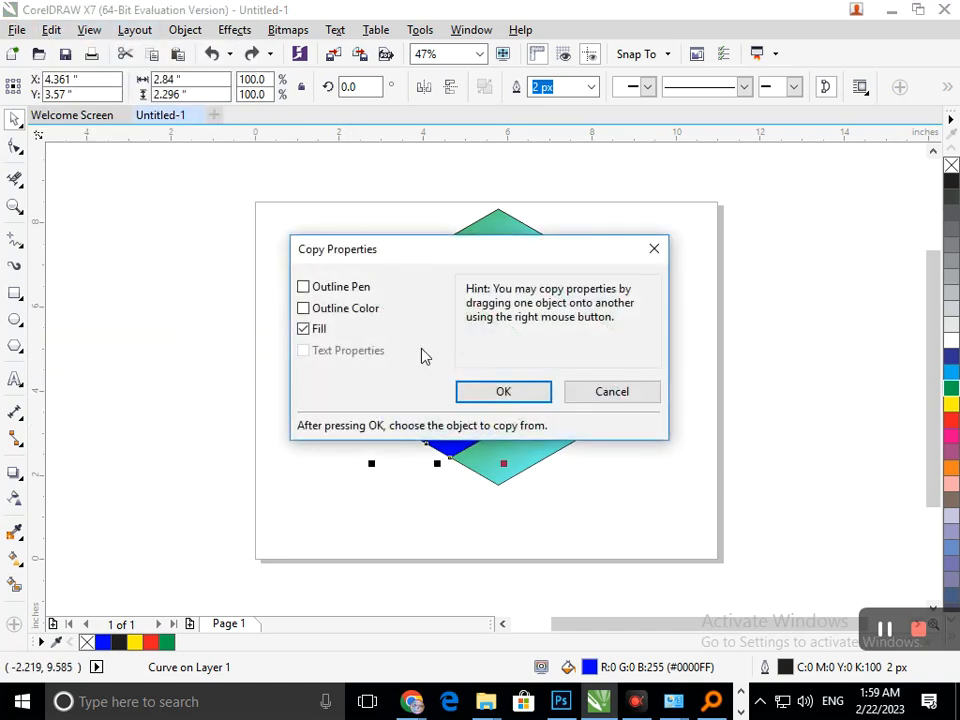
{"action": "left_click", "coordinate": [500, 393]}
{"action": "left_click", "coordinate": [505, 244]}
{"action": "left_click", "coordinate": [313, 189]}
Realign the lower-right strip's gradient along its length, with dark green at its lower-left end and lighter green at its upper-right end.
{"action": "left_click_drag", "start_coordinate": [557, 383], "coordinate": [701, 527]}
{"action": "left_click", "coordinate": [563, 440]}
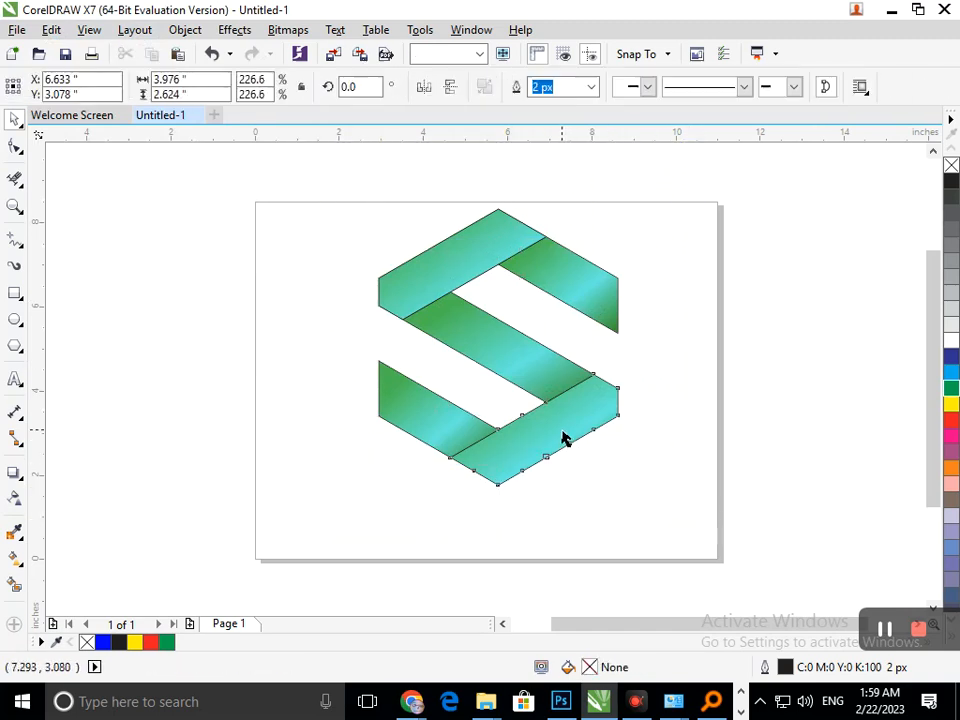
{"action": "left_click", "coordinate": [22, 565]}
{"action": "left_click", "coordinate": [80, 557]}
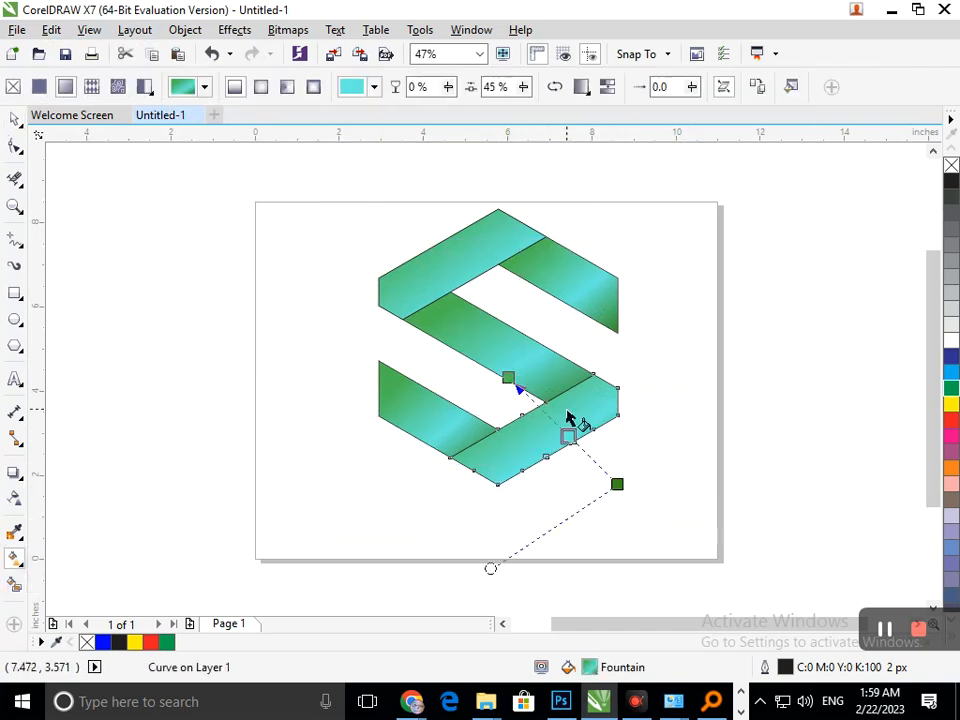
{"action": "left_click_drag", "start_coordinate": [618, 488], "coordinate": [485, 477]}
{"action": "left_click_drag", "start_coordinate": [509, 378], "coordinate": [617, 388]}
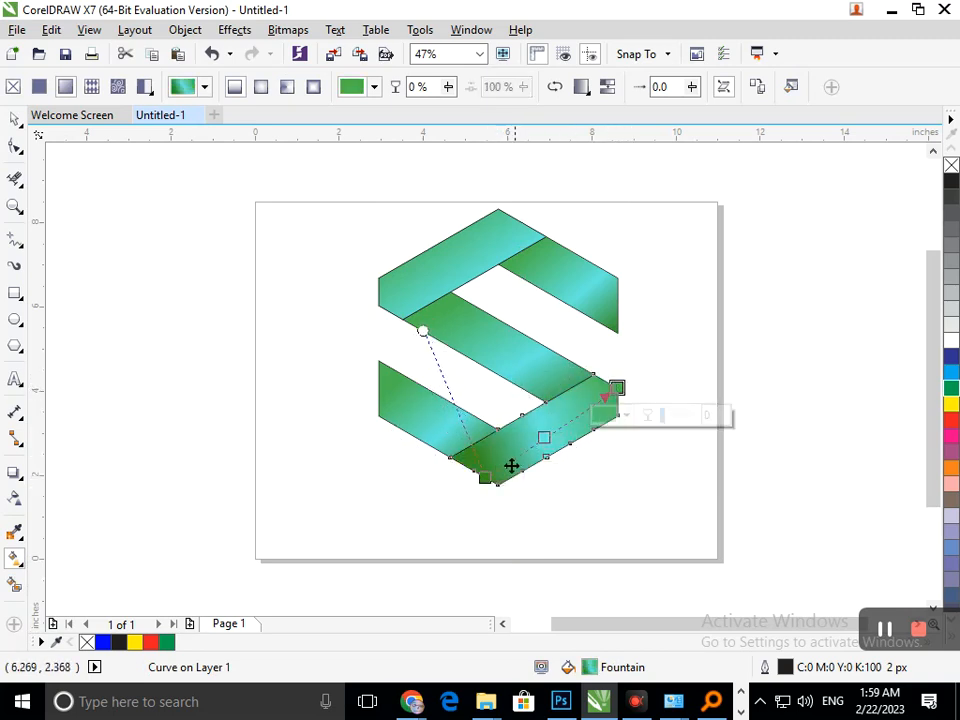
Realign the upper-left strip's gradient along its length, with dark green at its lower-left end and lighter green at its upper-right end.
{"action": "left_click", "coordinate": [400, 311]}
{"action": "left_click_drag", "start_coordinate": [544, 318], "coordinate": [377, 302]}
{"action": "left_click_drag", "start_coordinate": [437, 211], "coordinate": [521, 220]}
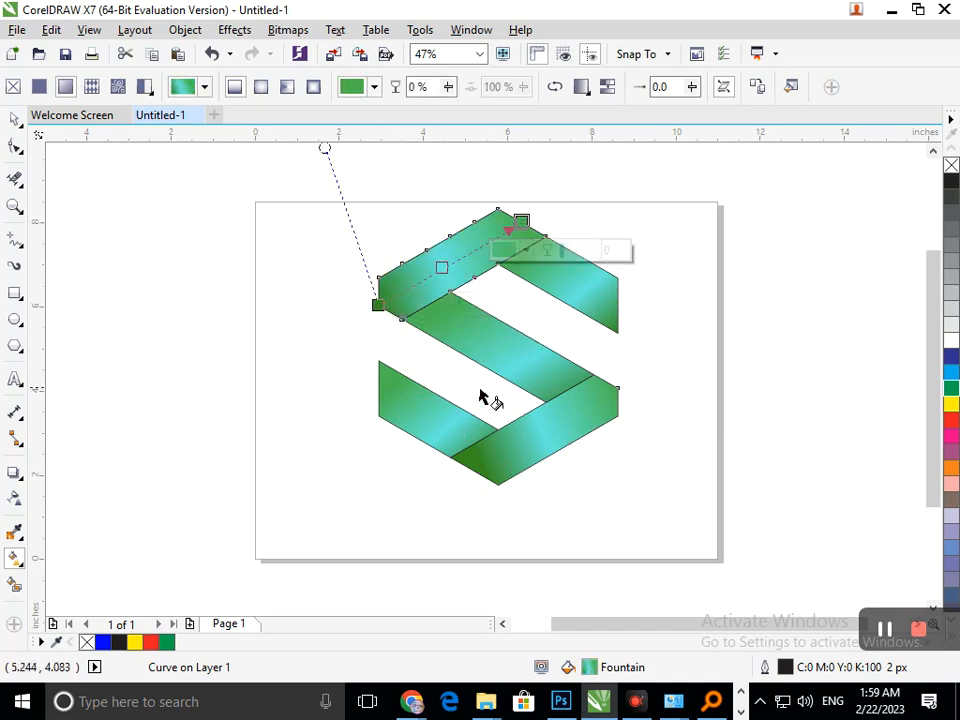
Adjust the middle diagonal strip's gradient so both end nodes shift slightly left and dark green covers its lower-right end.
{"action": "left_click", "coordinate": [531, 390]}
{"action": "left_click_drag", "start_coordinate": [475, 298], "coordinate": [435, 300]}
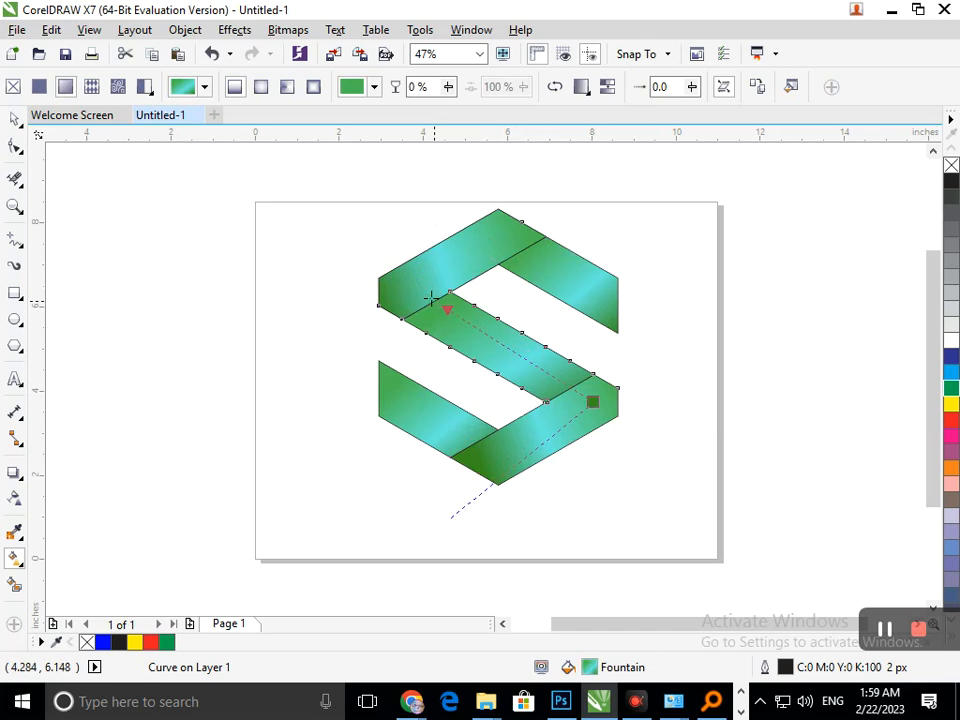
{"action": "mouse_move", "coordinate": [579, 390]}
{"action": "left_mouse_down"}
{"action": "mouse_move", "coordinate": [557, 381]}
{"action": "mouse_move", "coordinate": [568, 387]}
{"action": "left_mouse_up"}
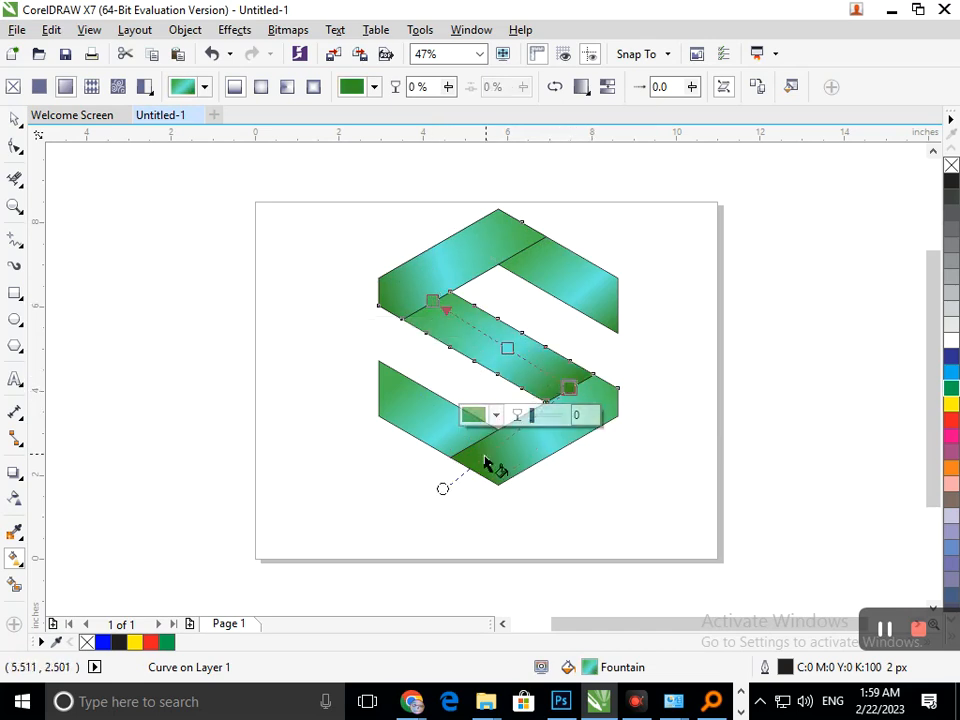
Adjust the lower-left strip's gradient to run from lighter green at its left edge to dark green at its right end.
{"action": "left_click", "coordinate": [415, 385]}
{"action": "left_click_drag", "start_coordinate": [420, 363], "coordinate": [377, 368]}
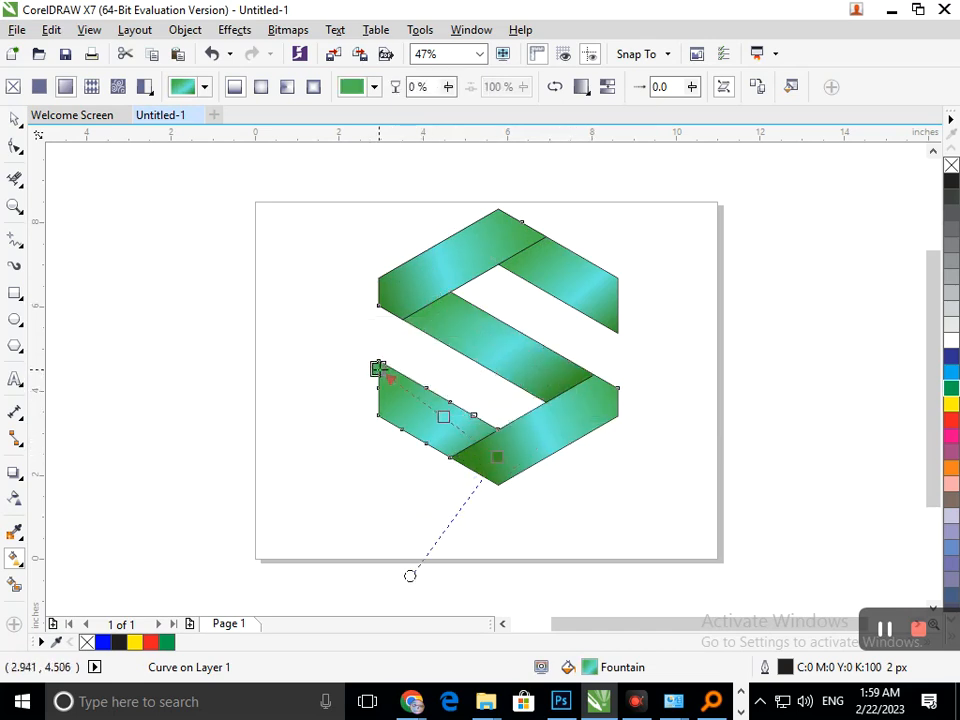
{"action": "left_click_drag", "start_coordinate": [496, 458], "coordinate": [483, 430]}
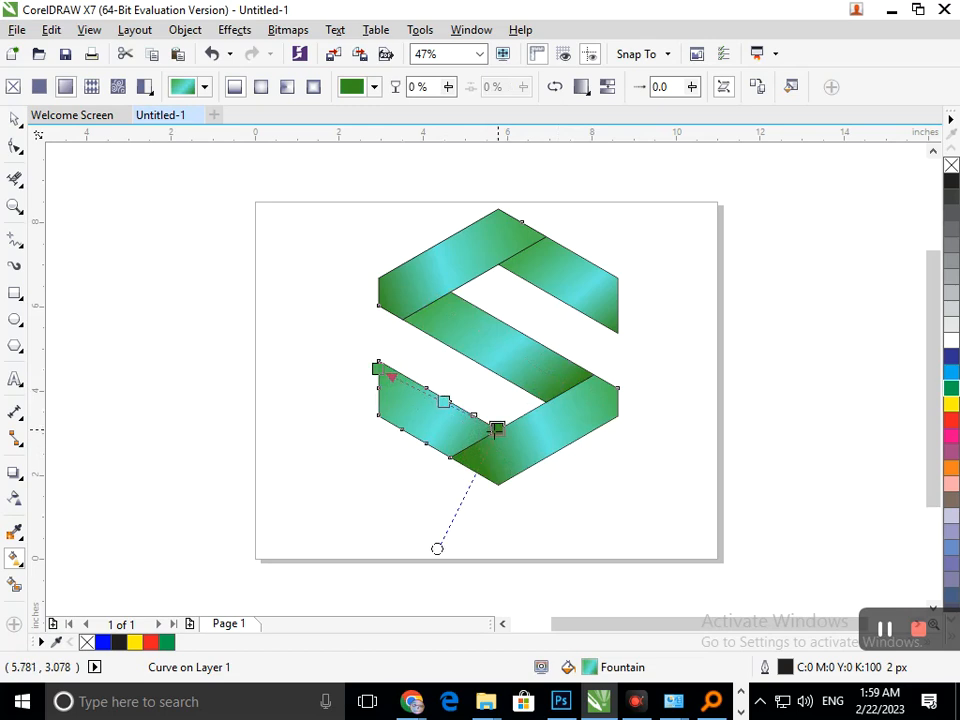
{"action": "left_click_drag", "start_coordinate": [378, 369], "coordinate": [377, 388]}
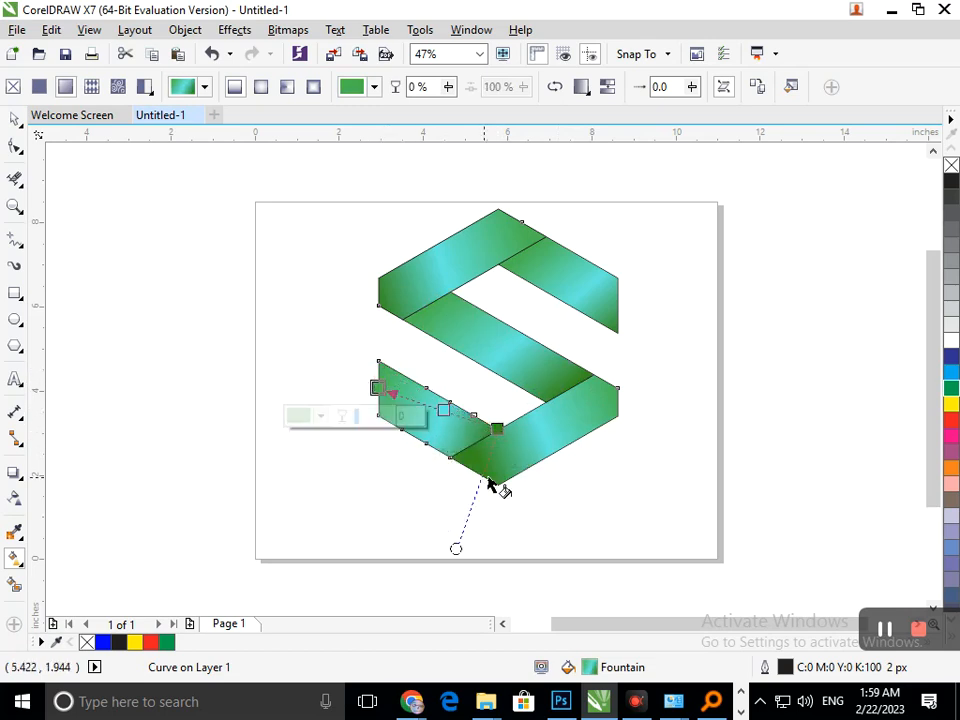
Select all strips of the S logo and set their outline width to None.
{"action": "left_click", "coordinate": [15, 119]}
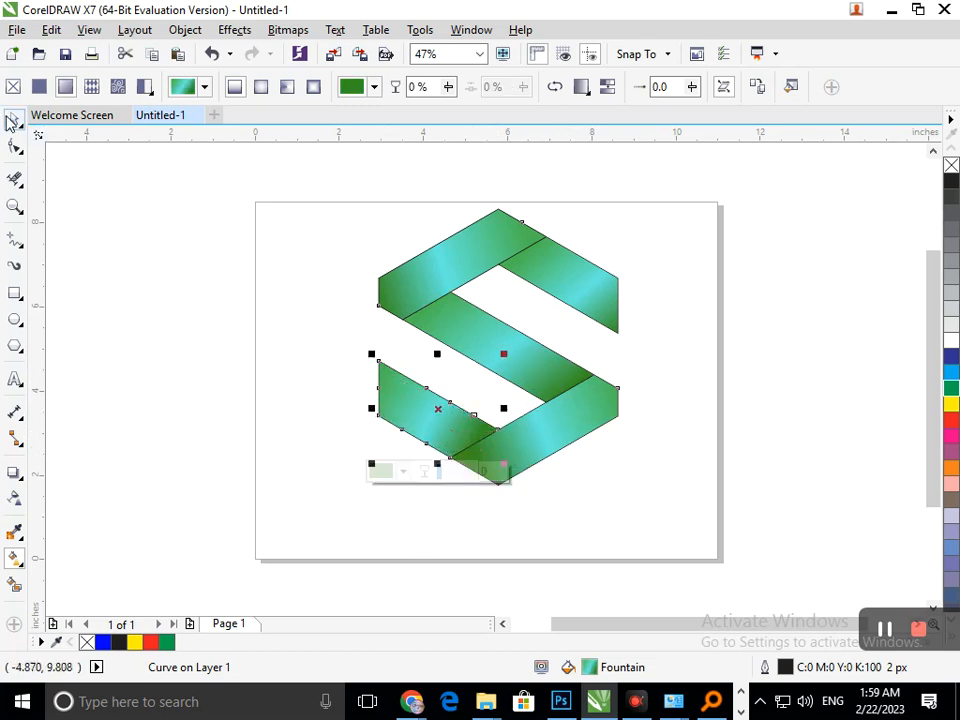
{"action": "left_click", "coordinate": [290, 328]}
{"action": "left_click_drag", "start_coordinate": [258, 180], "coordinate": [688, 530]}
{"action": "left_click", "coordinate": [783, 87]}
{"action": "left_click", "coordinate": [765, 104]}
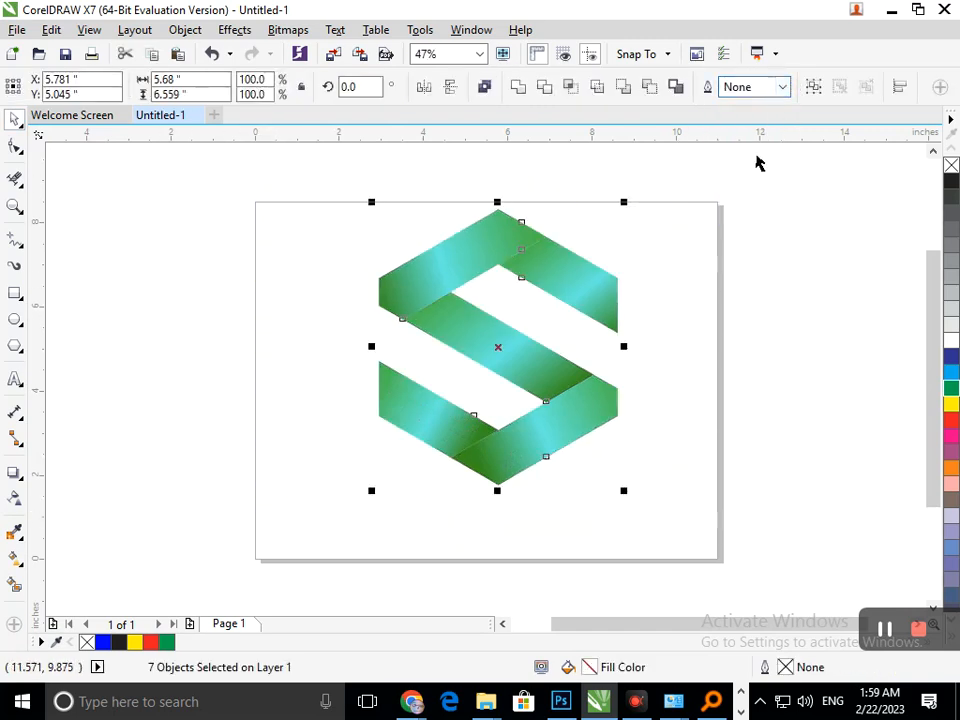
{"action": "left_click", "coordinate": [688, 443]}
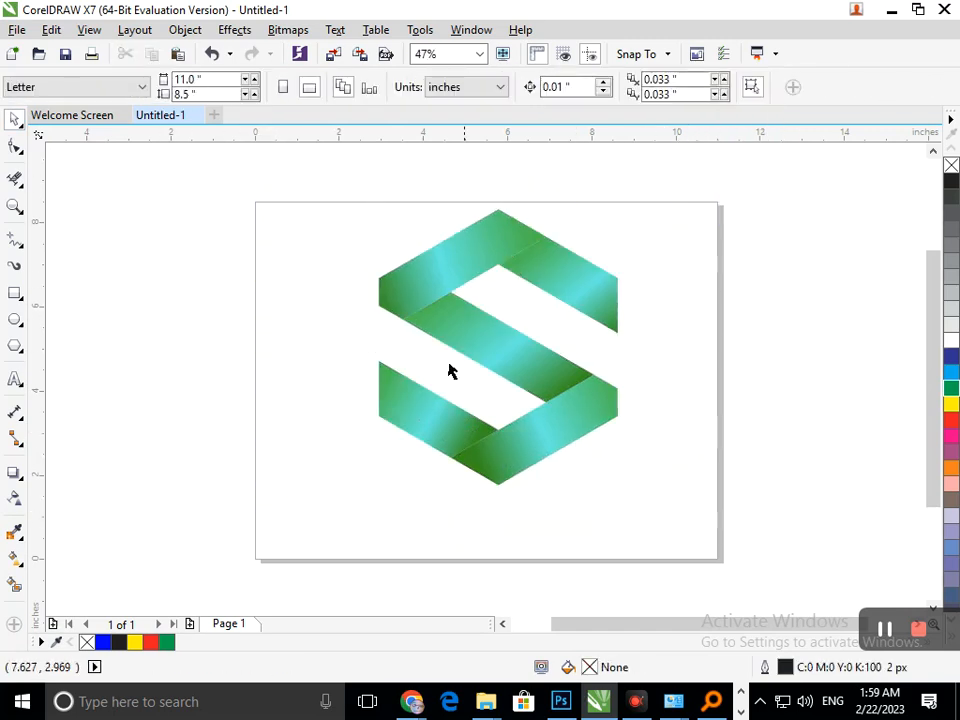
Move the whole S logo slightly down and left towards the centre of the page.
{"action": "key", "text": "ctrl+a"}
{"action": "left_click_drag", "start_coordinate": [553, 450], "coordinate": [537, 473]}
{"action": "left_click", "coordinate": [538, 546]}
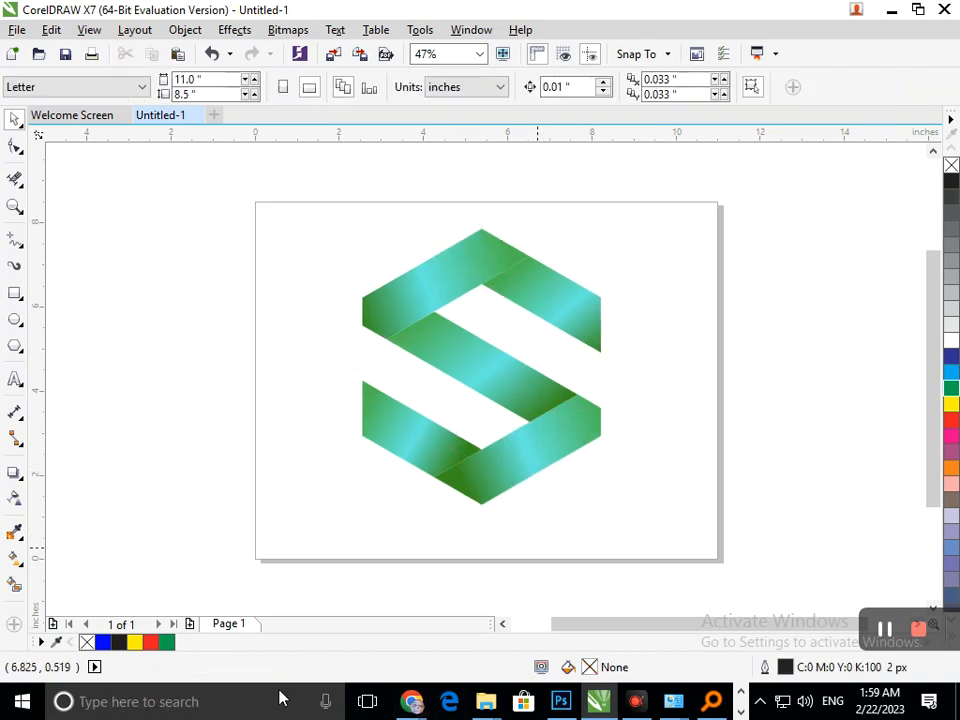